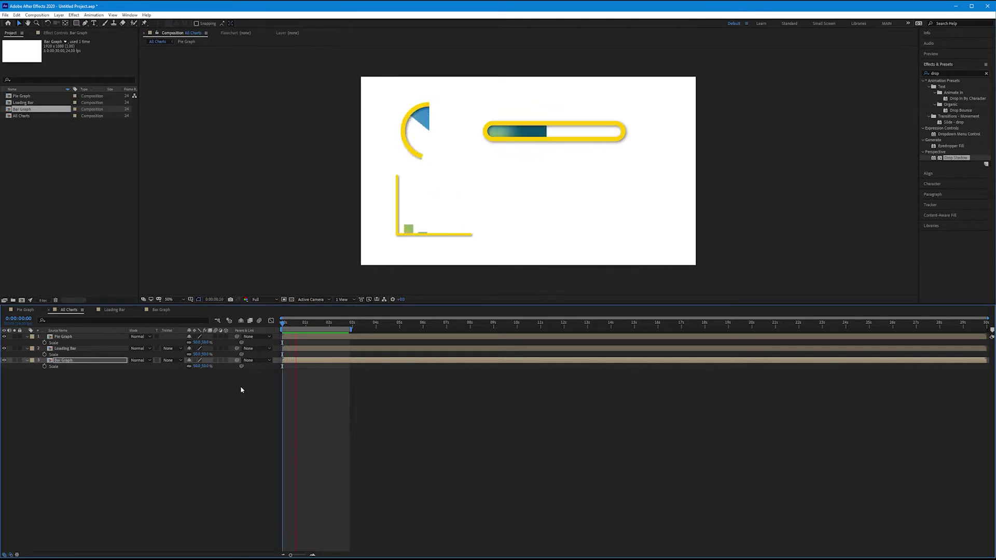
# Create a new 1920×1080 composition named 'Line Graph' and open it
pyautogui.click(38, 15)
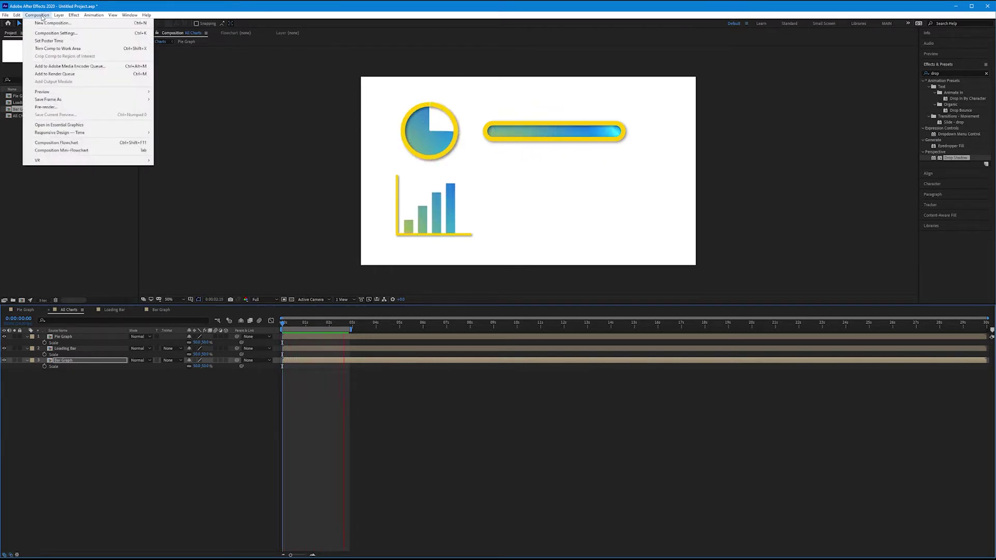
pyautogui.click(32, 24)
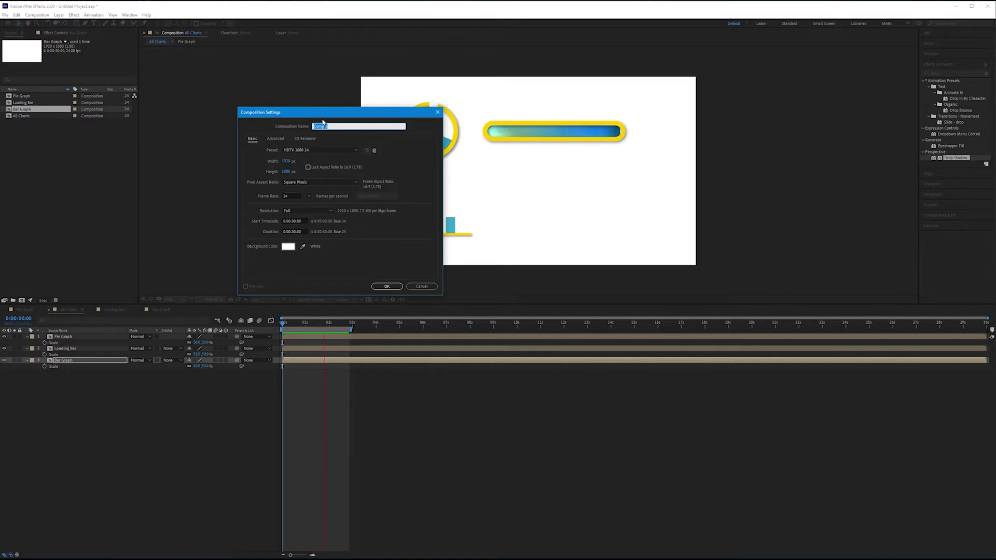
pyautogui.write('Line Graph')
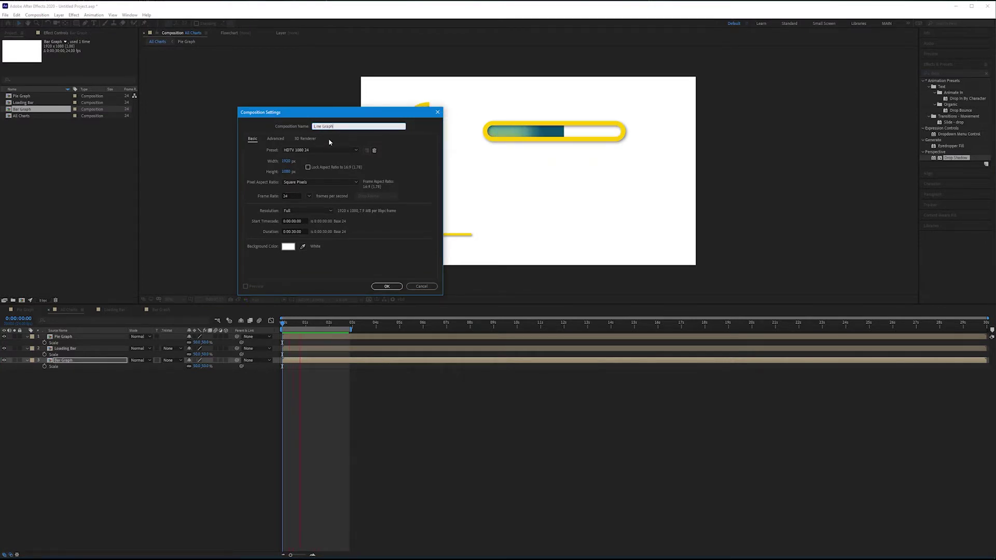
pyautogui.click(386, 287)
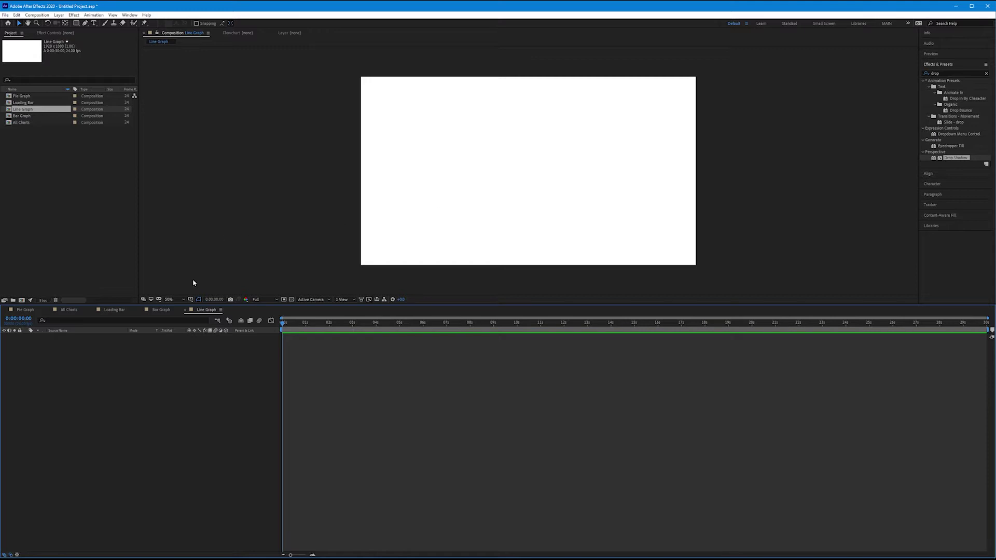
# Copy the Graph Line axes layer from Bar Graph and paste it into Line Graph
pyautogui.click(161, 310)
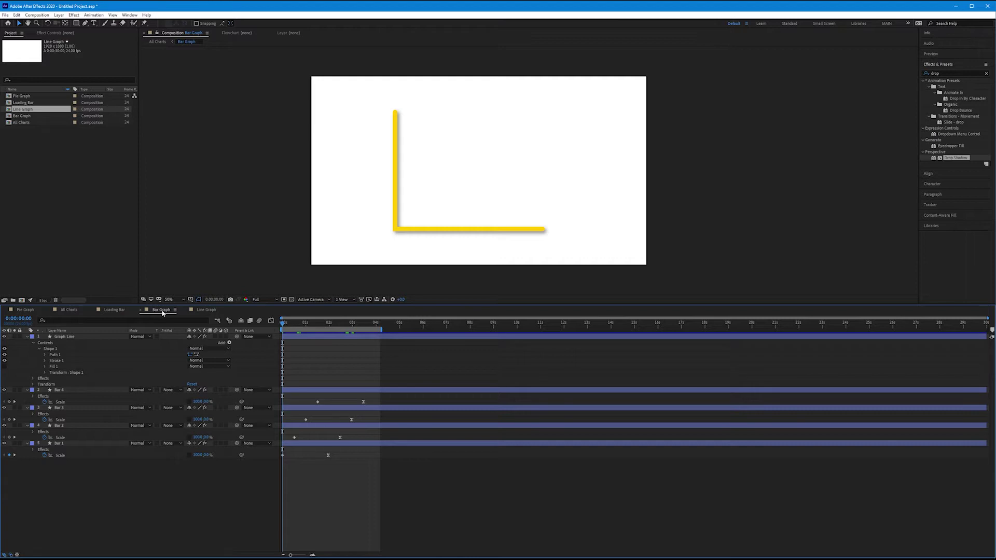
pyautogui.click(66, 337)
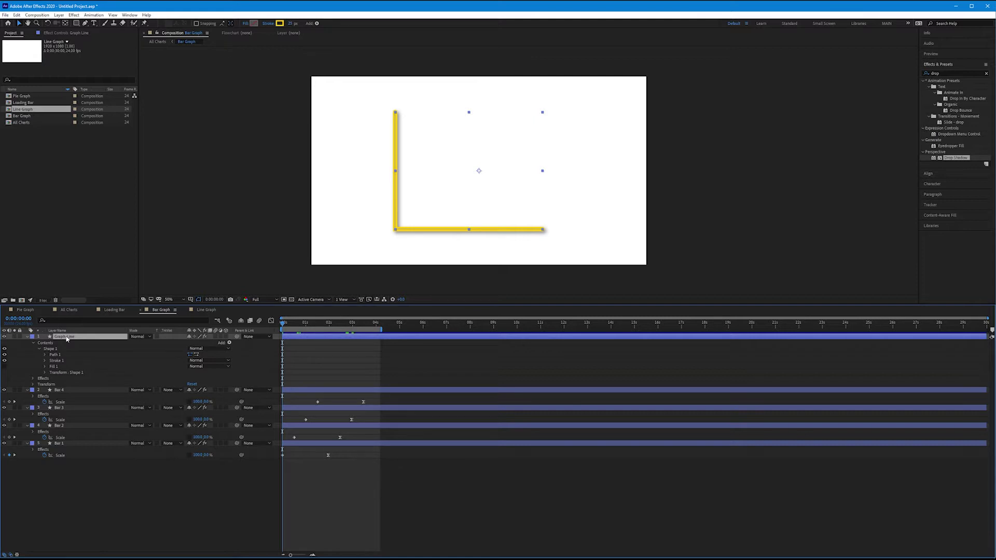
pyautogui.click(207, 309)
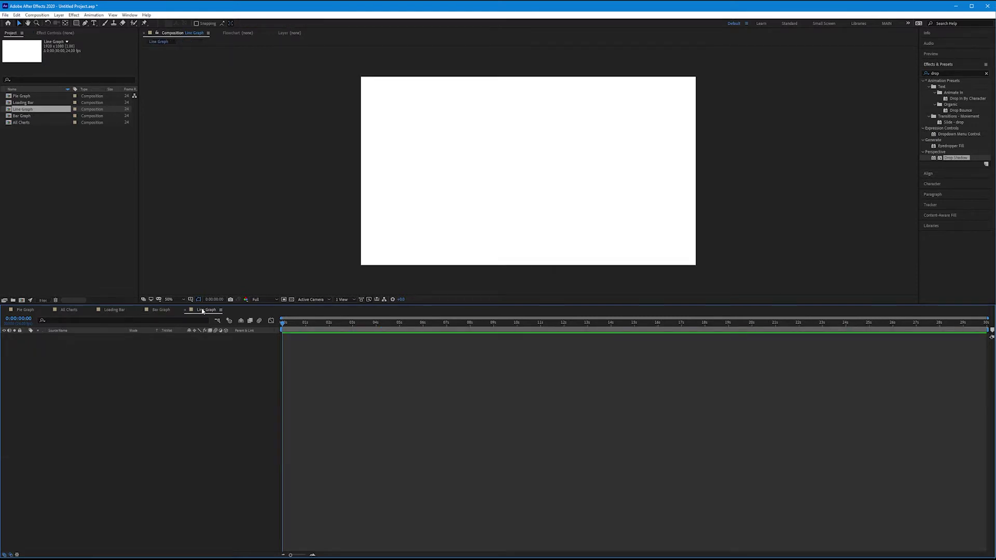
pyautogui.hotkey('ctrl', 'v')
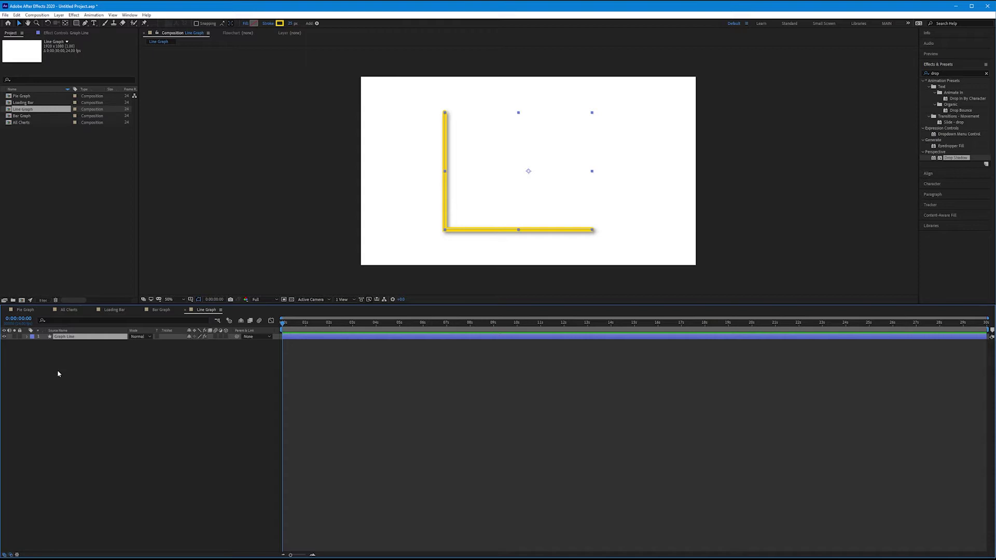
# Add a new empty shape layer to the Line Graph composition
pyautogui.click(62, 15)
pyautogui.moveTo(104, 23)
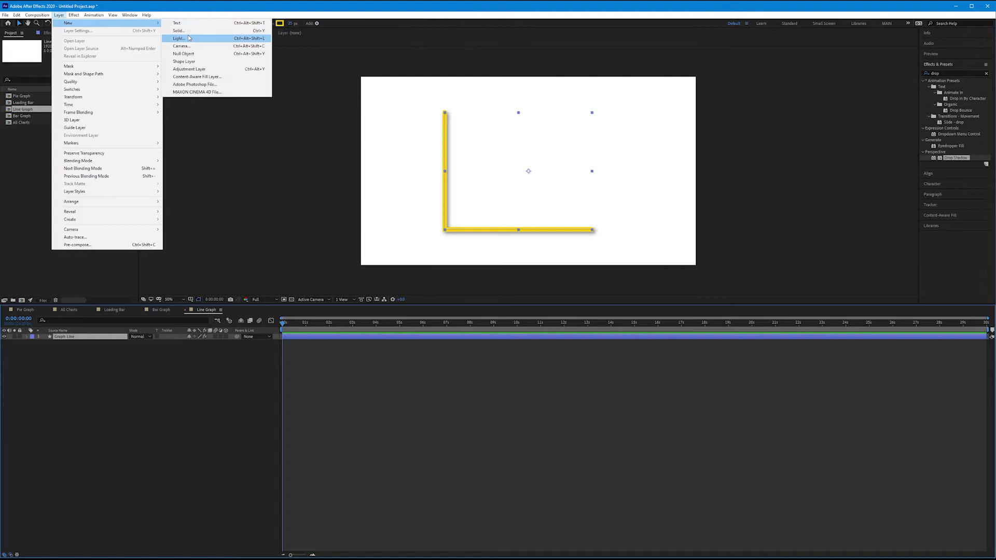
pyautogui.click(186, 62)
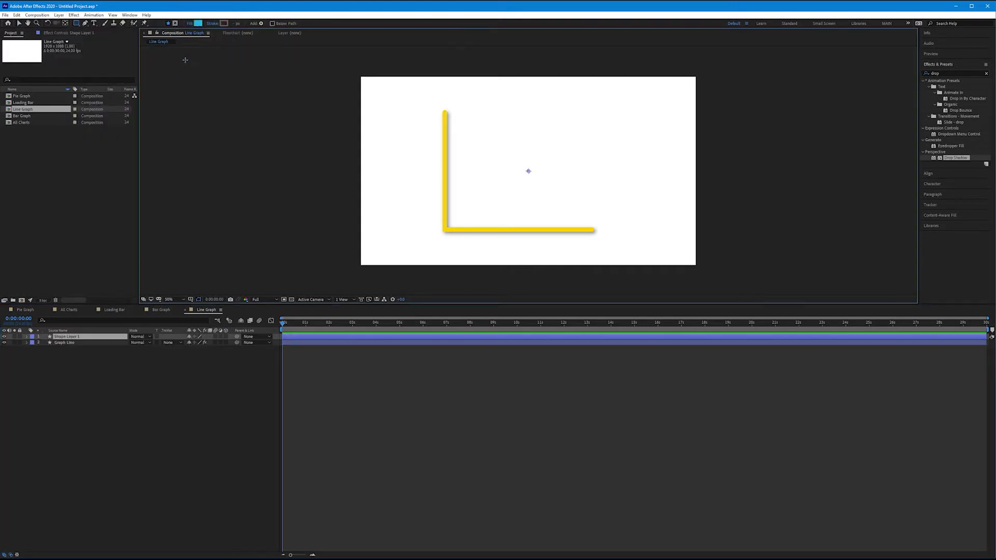
# Draw a zigzag with the Pen, eight points from the axes' corner to the upper right
pyautogui.click(86, 23)
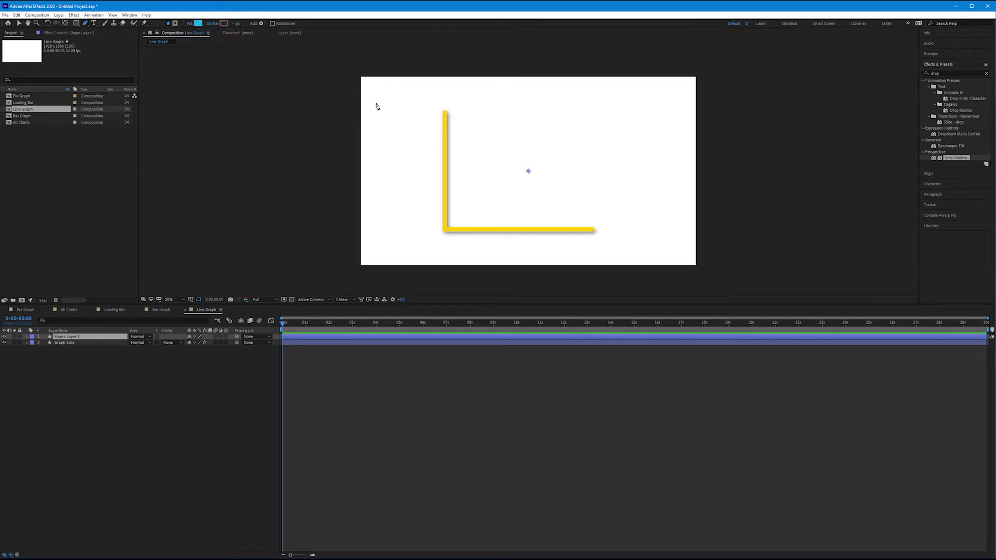
pyautogui.click(445, 229)
pyautogui.click(484, 150)
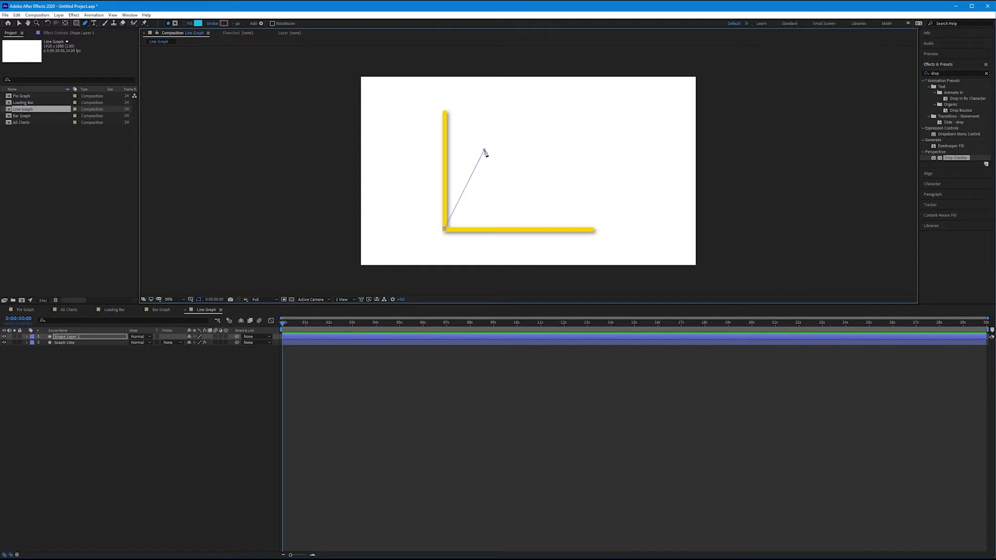
pyautogui.click(501, 182)
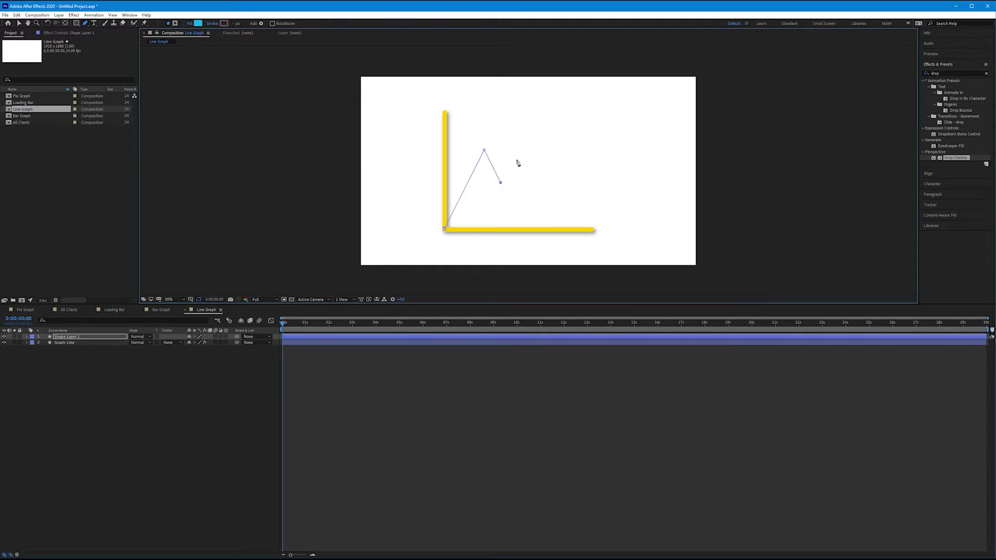
pyautogui.click(513, 161)
pyautogui.click(539, 196)
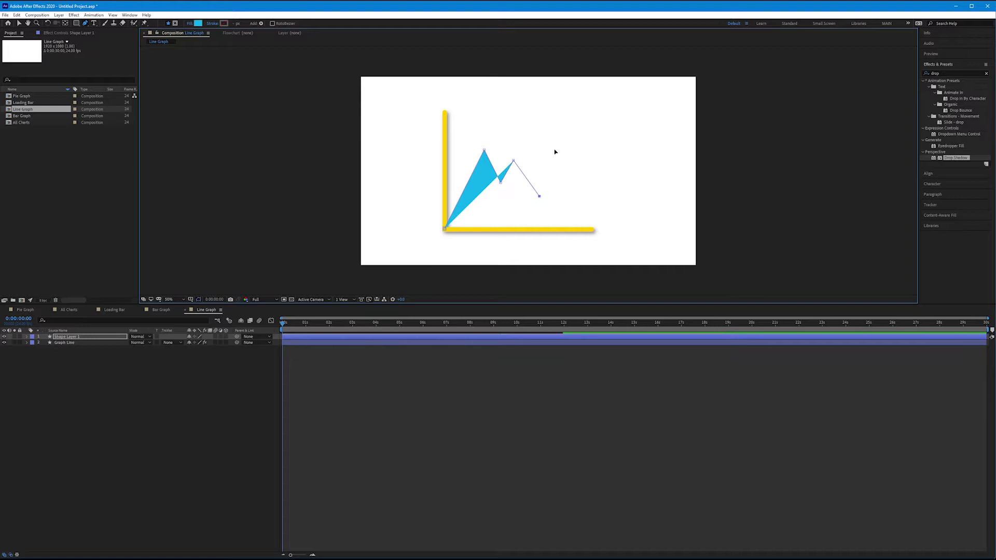
pyautogui.click(560, 123)
pyautogui.click(572, 156)
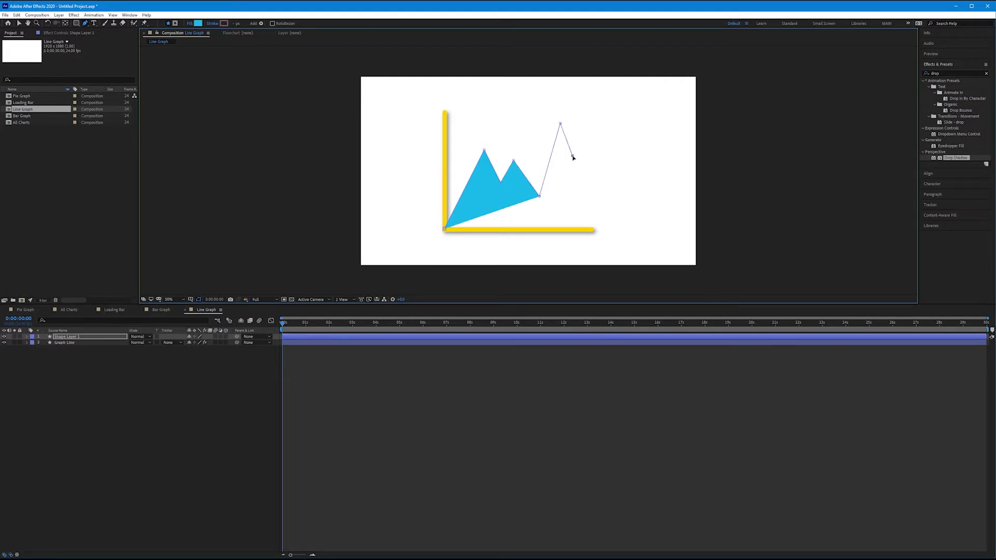
pyautogui.click(606, 111)
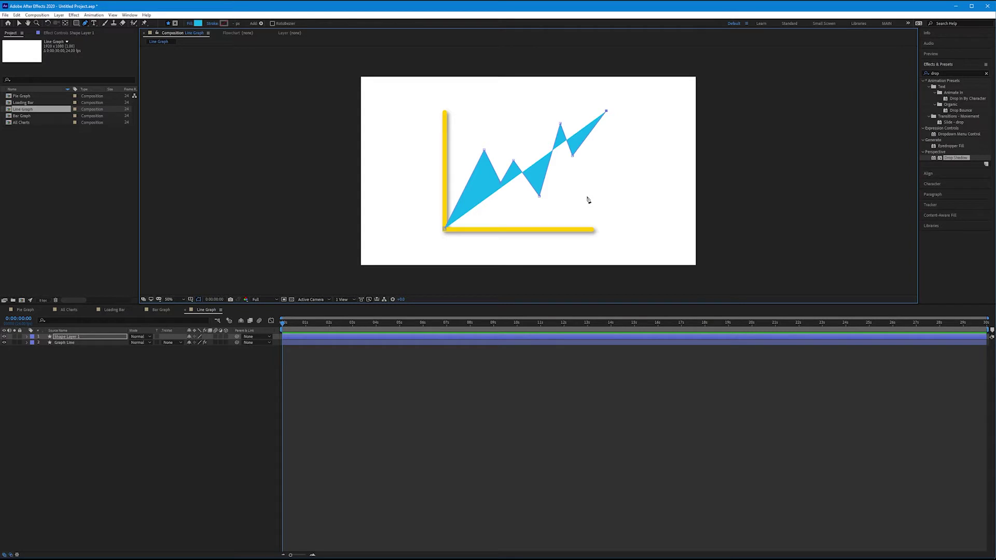
# Set the zigzag's fill to None and its stroke colour to bright blue
pyautogui.click(190, 26)
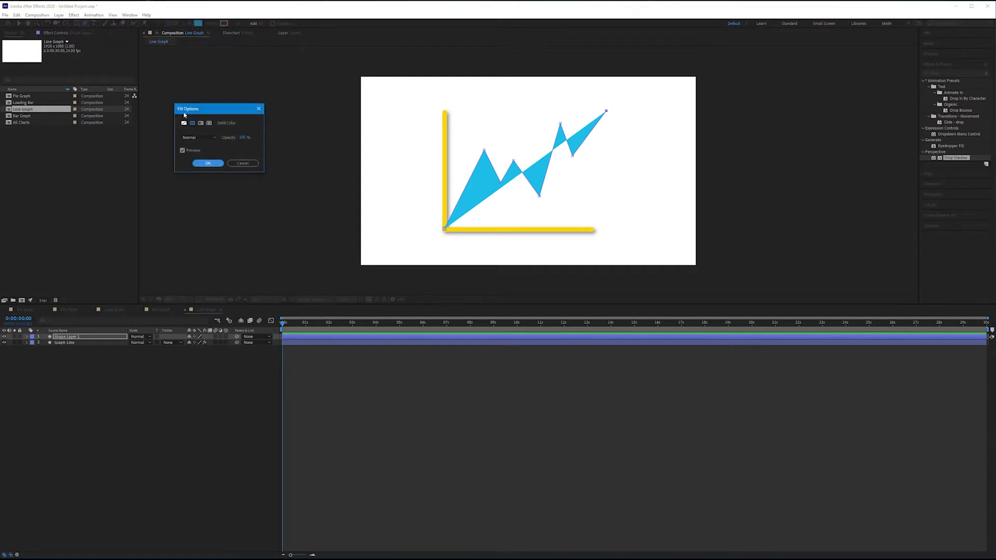
pyautogui.click(183, 123)
pyautogui.click(208, 163)
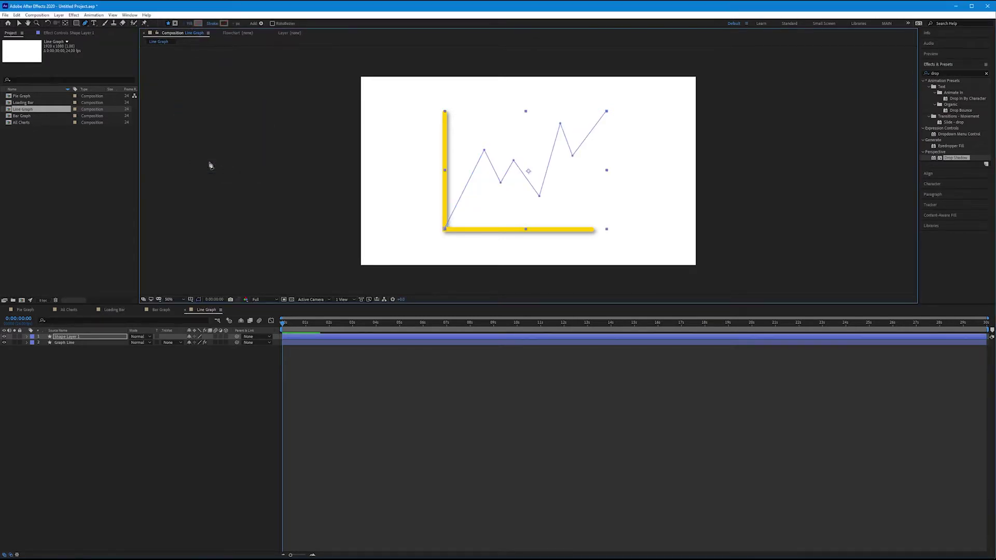
pyautogui.click(223, 24)
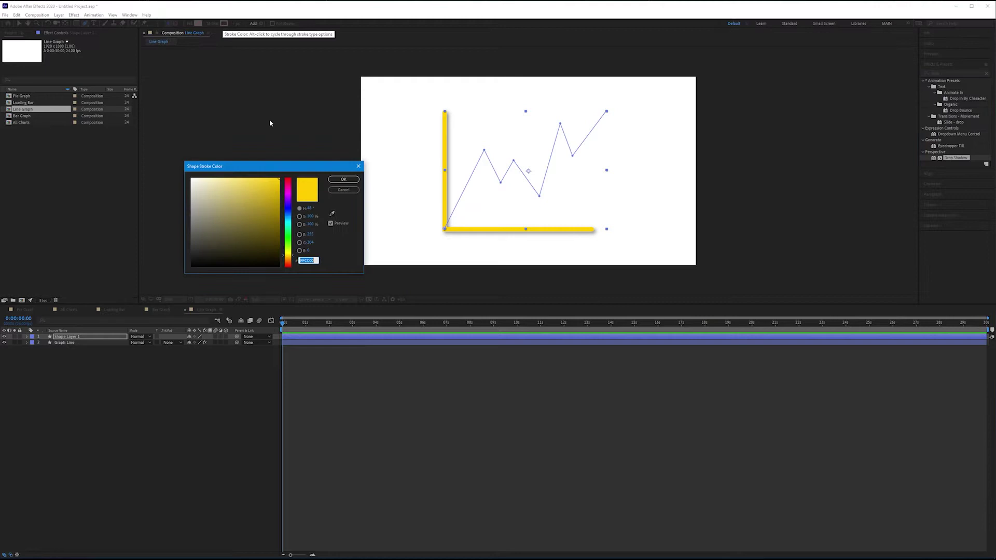
pyautogui.moveTo(288, 206); pyautogui.dragTo(289, 220)
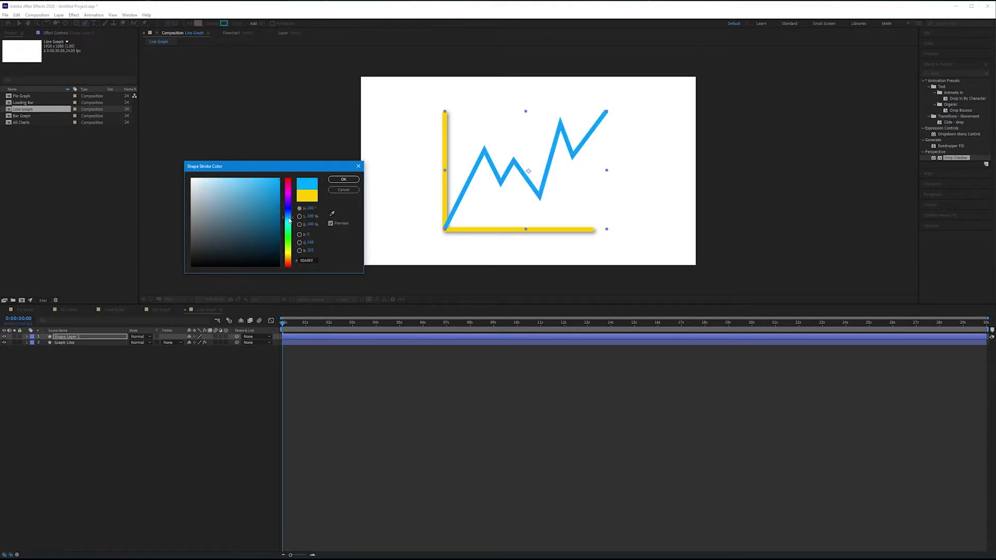
pyautogui.click(344, 181)
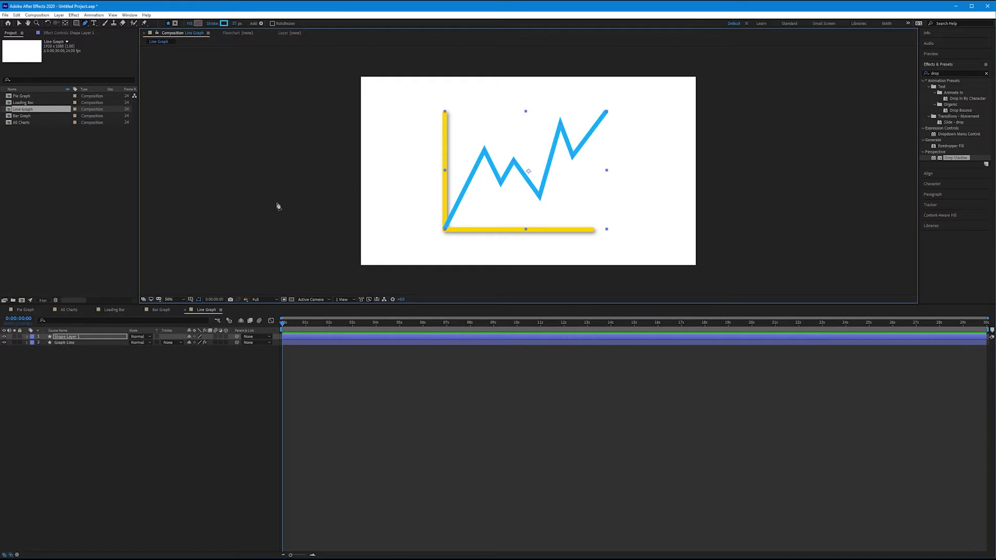
# Rename Shape Layer 1 to 'Line' and move the Graph Line layer above it
pyautogui.click(60, 338)
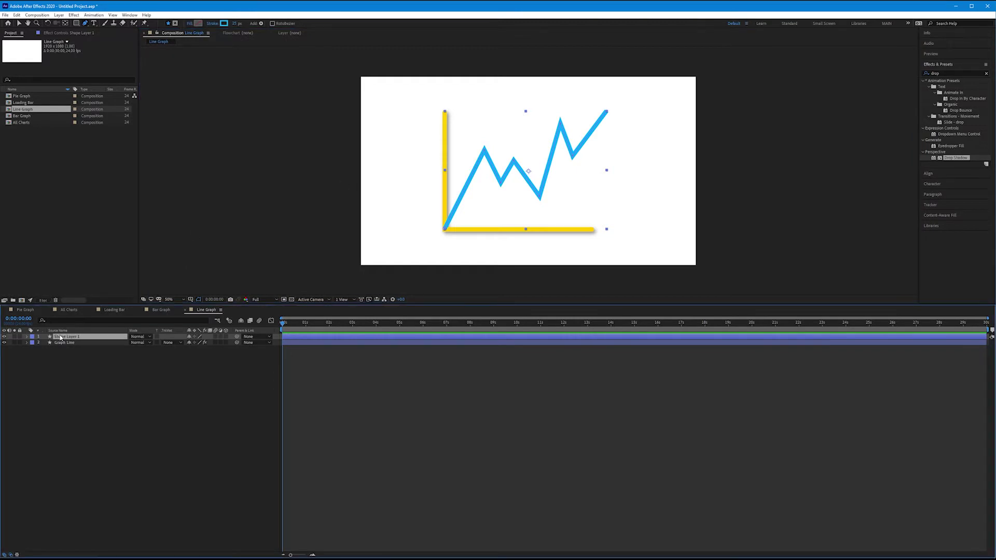
pyautogui.press('Return')
pyautogui.write('Line')
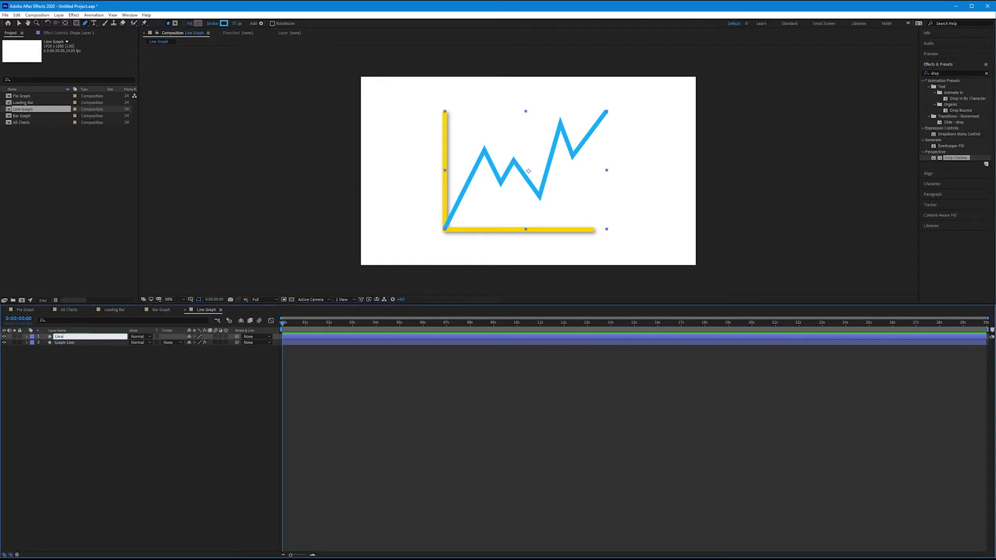
pyautogui.click(74, 351)
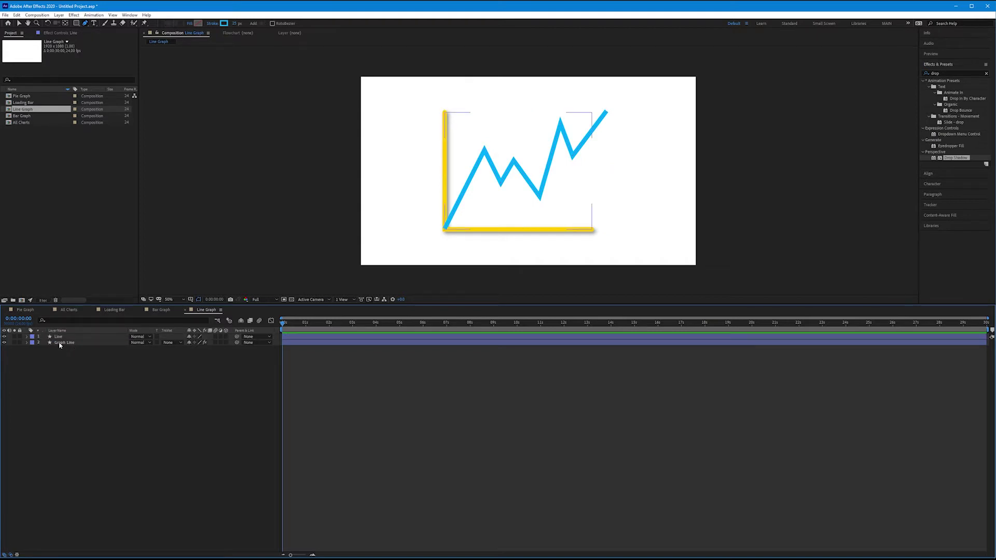
pyautogui.moveTo(59, 345); pyautogui.dragTo(61, 338)
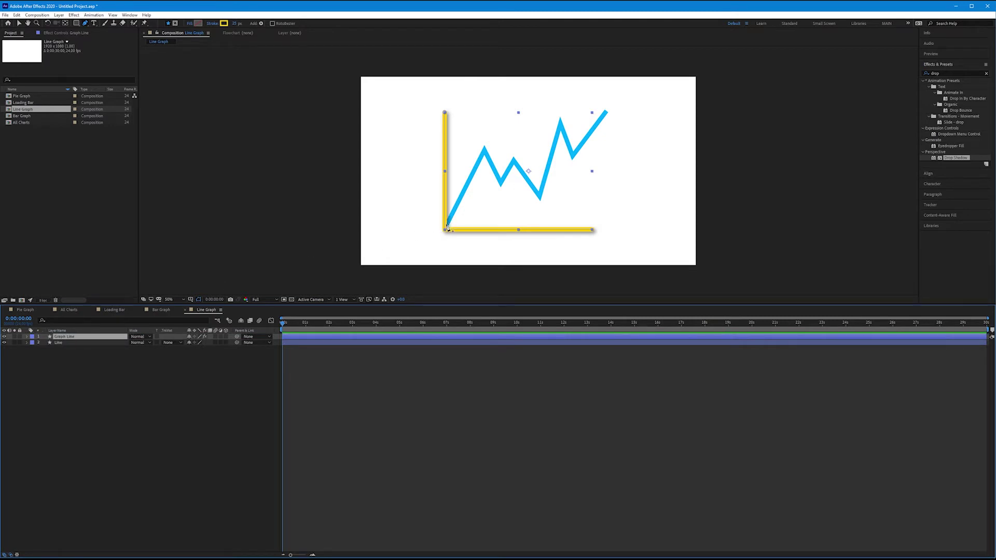
# Check the Graph Base layer's effect settings in Pie Graph, then return to Line Graph
pyautogui.press('v')
pyautogui.click(209, 395)
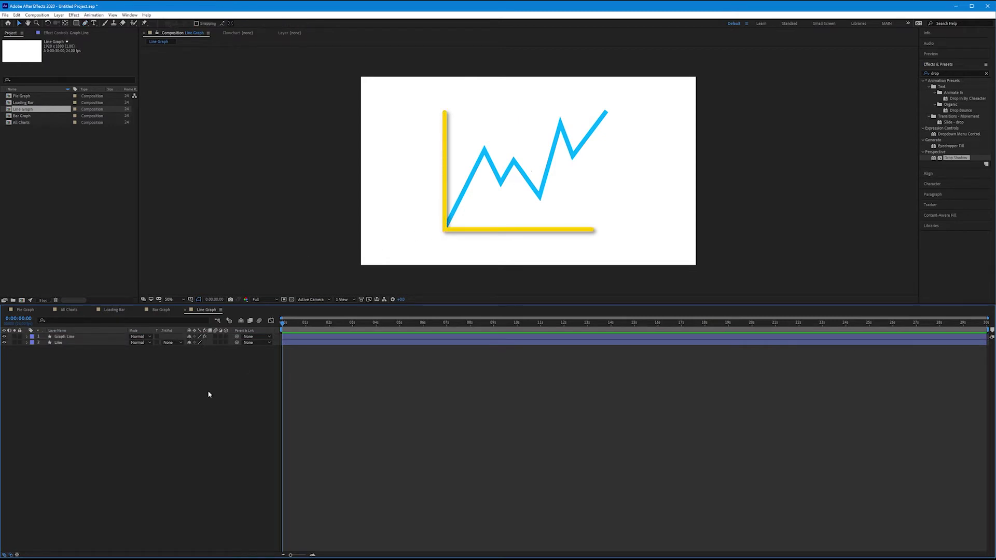
pyautogui.click(78, 338)
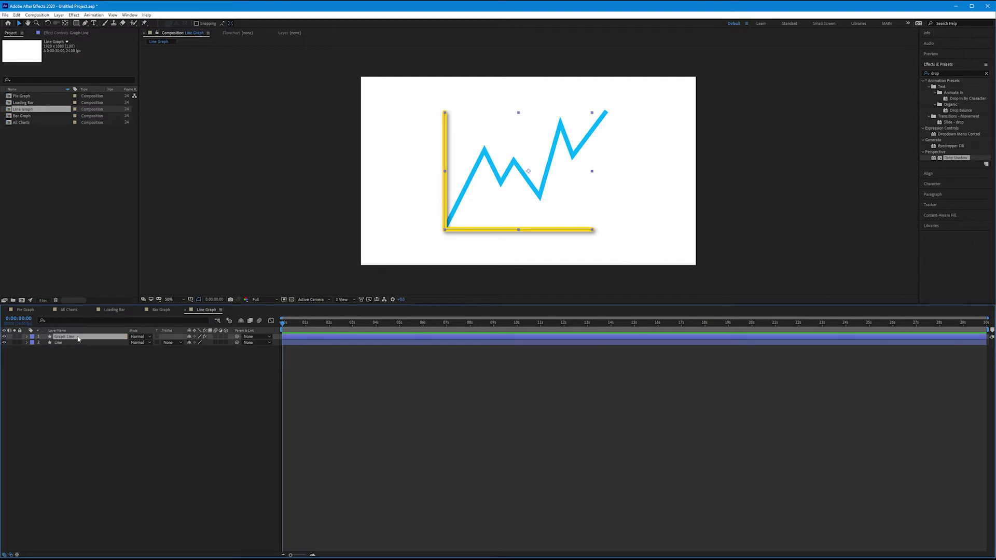
pyautogui.click(25, 311)
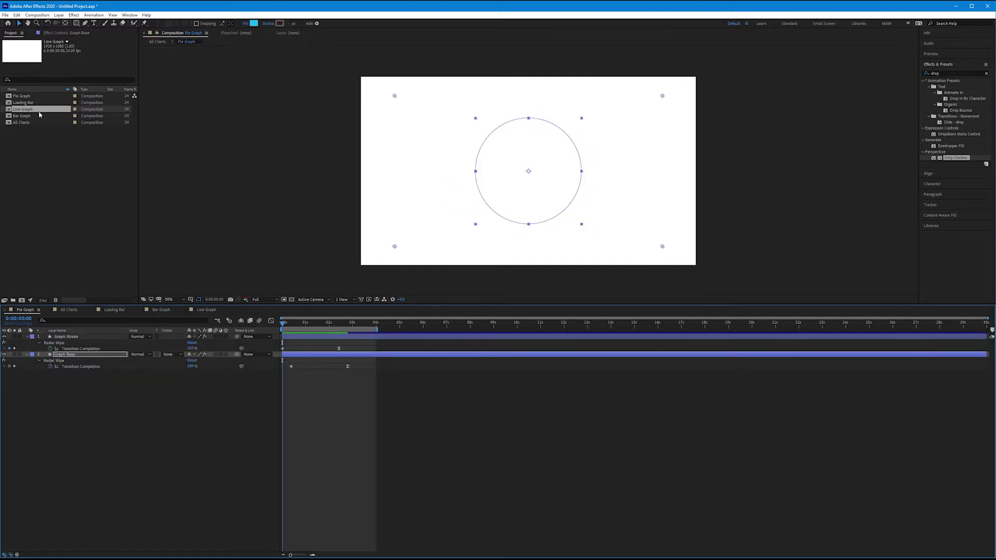
pyautogui.click(63, 33)
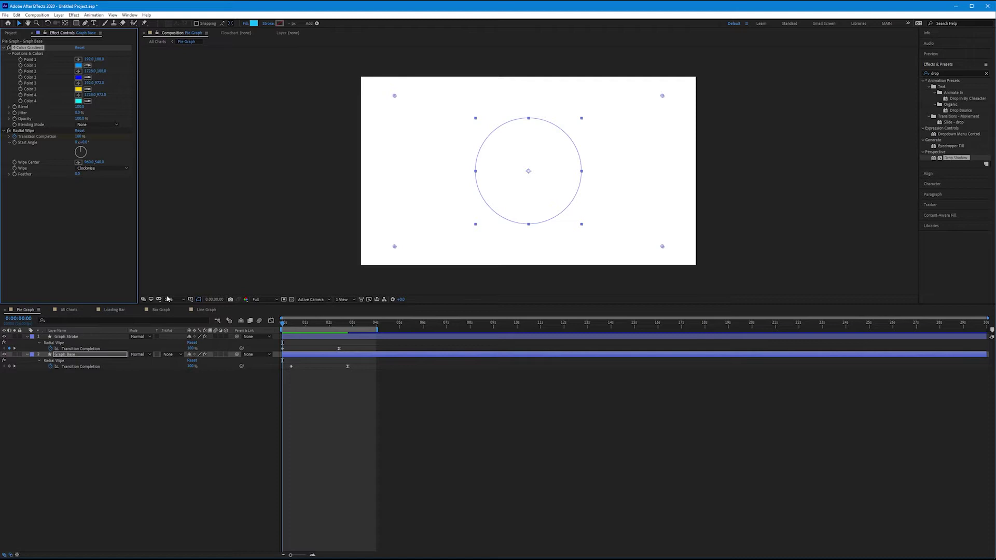
pyautogui.click(199, 311)
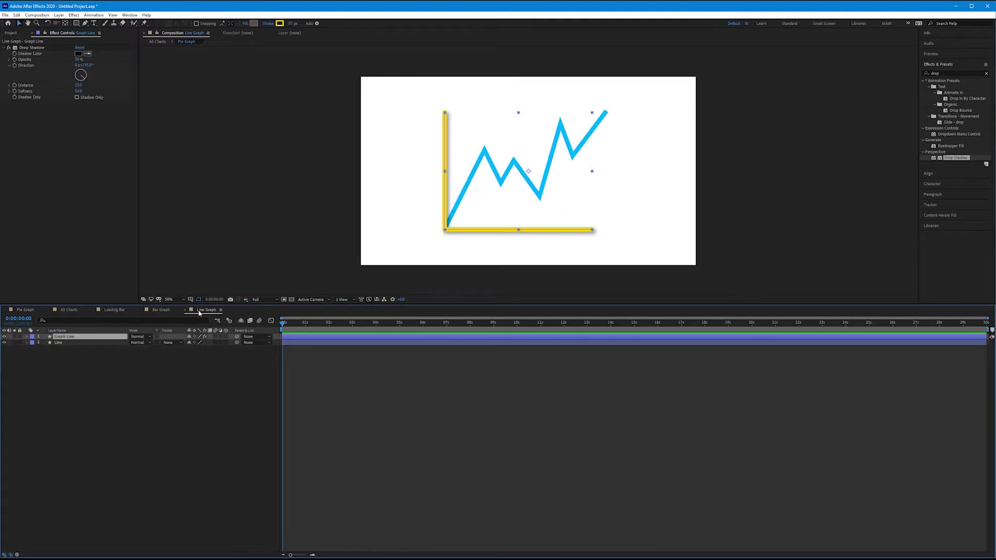
# Set the Line layer's stroke width to 15 px
pyautogui.click(54, 343)
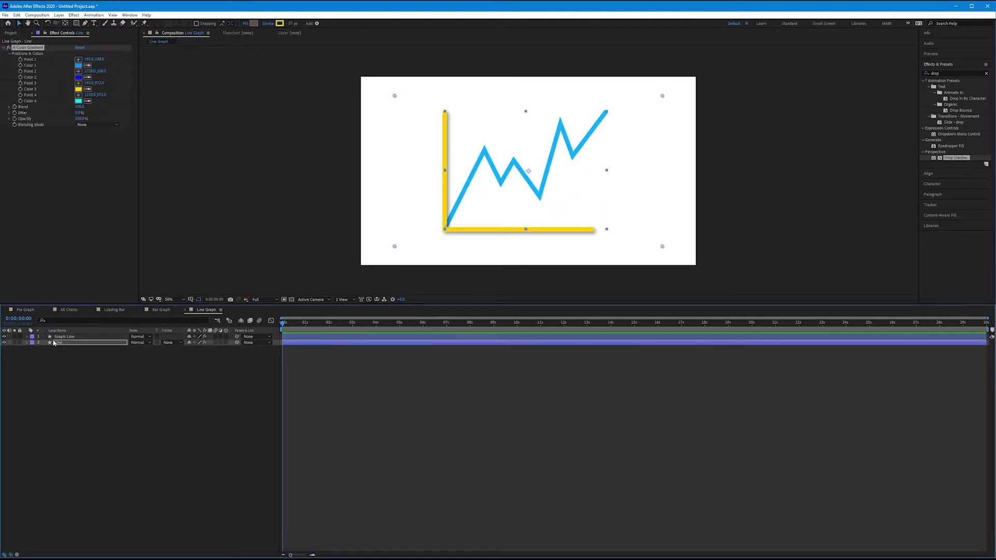
pyautogui.click(125, 398)
pyautogui.click(63, 343)
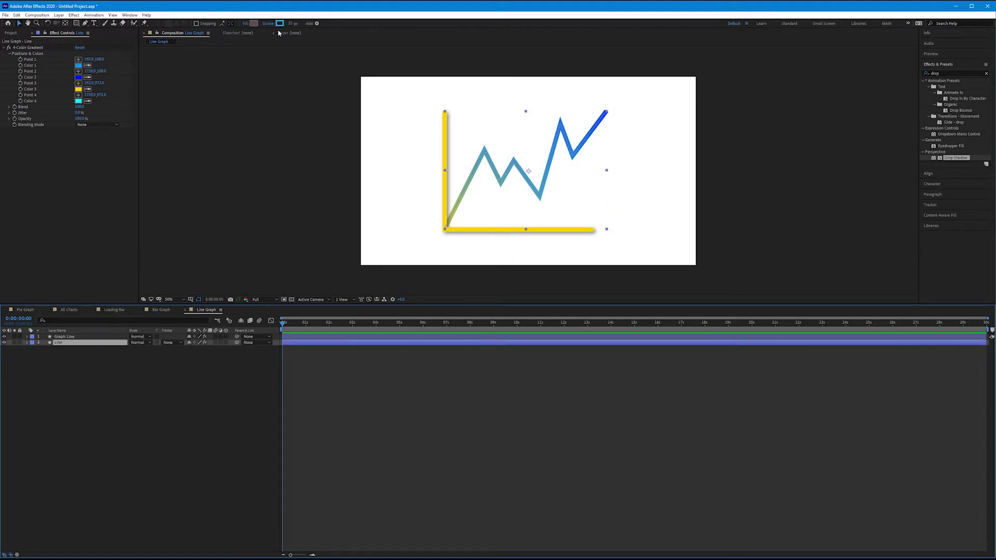
pyautogui.click(292, 23)
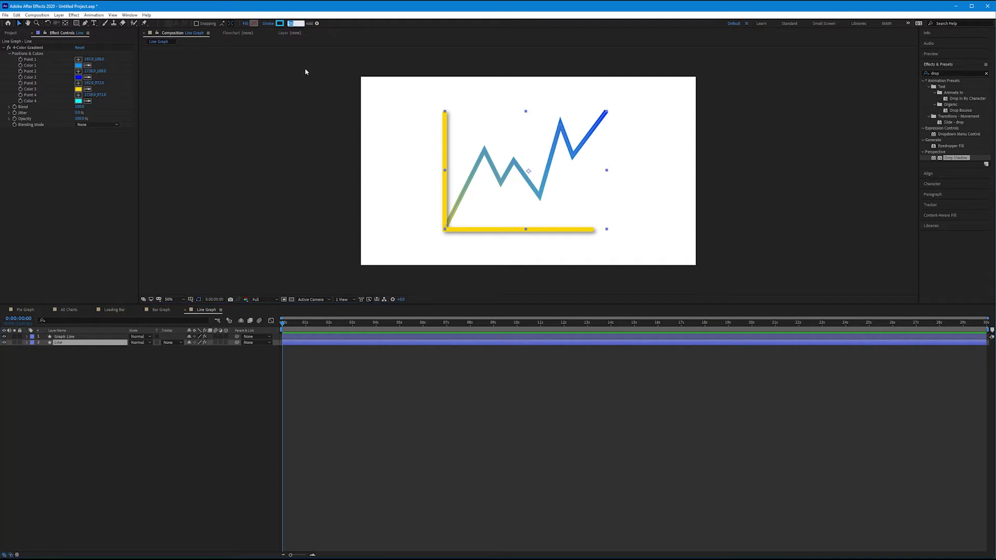
pyautogui.write('15')
pyautogui.press('Return')
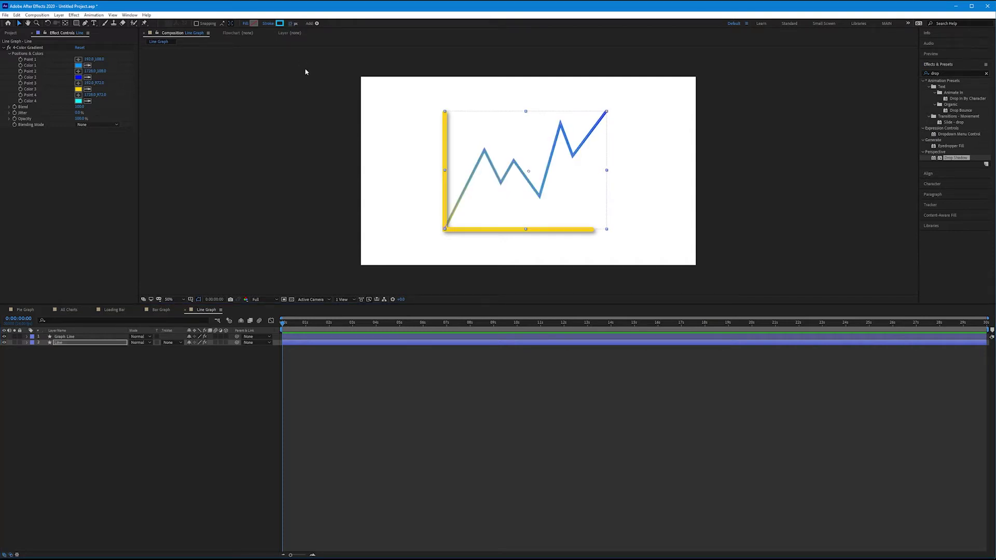
pyautogui.click(221, 388)
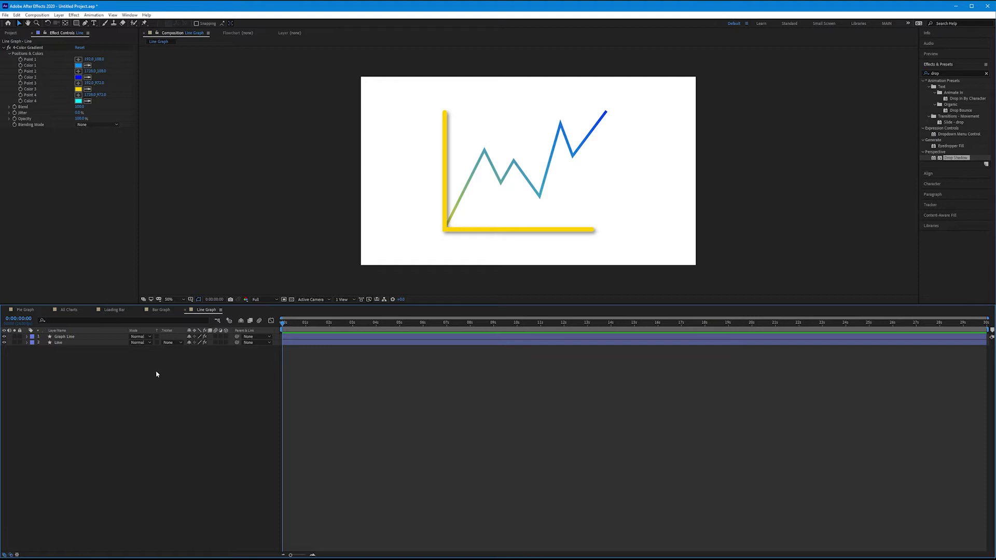
# Expand the Line layer through Contents, Shape 1 and Stroke 1 to its Taper settings
pyautogui.click(60, 342)
pyautogui.click(27, 343)
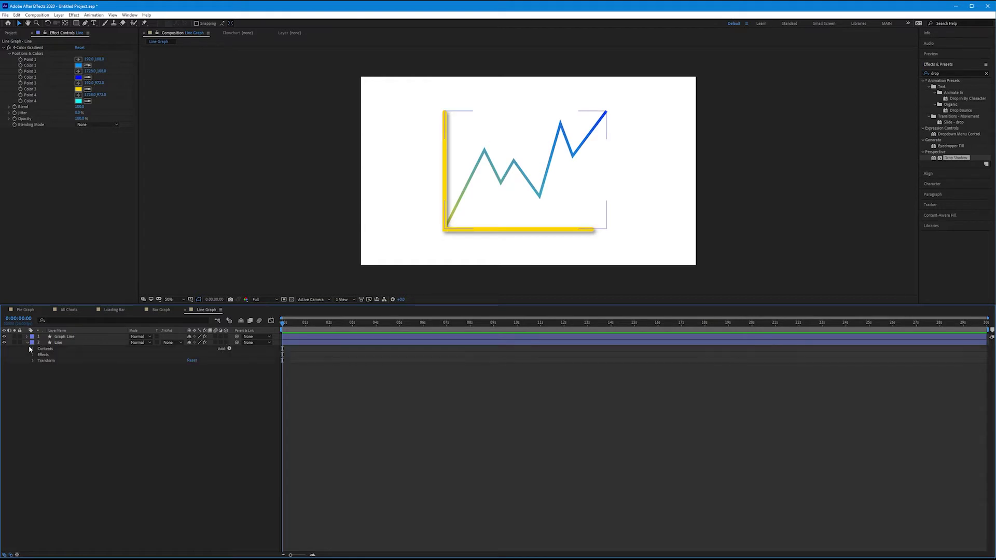
pyautogui.click(33, 349)
pyautogui.click(39, 355)
pyautogui.click(45, 366)
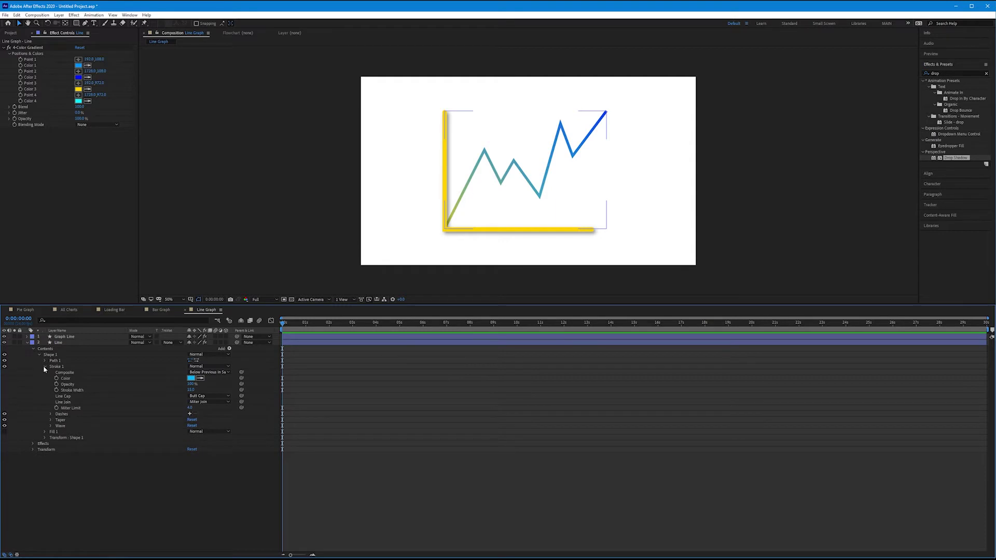
pyautogui.click(51, 420)
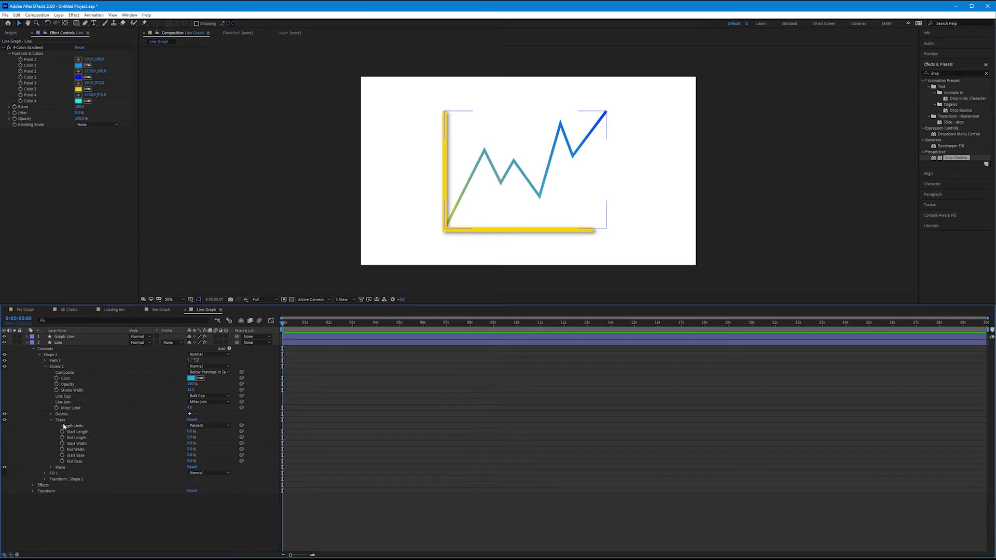
# Taper the line's start and set End Length to 24% in Percent units
pyautogui.click(204, 426)
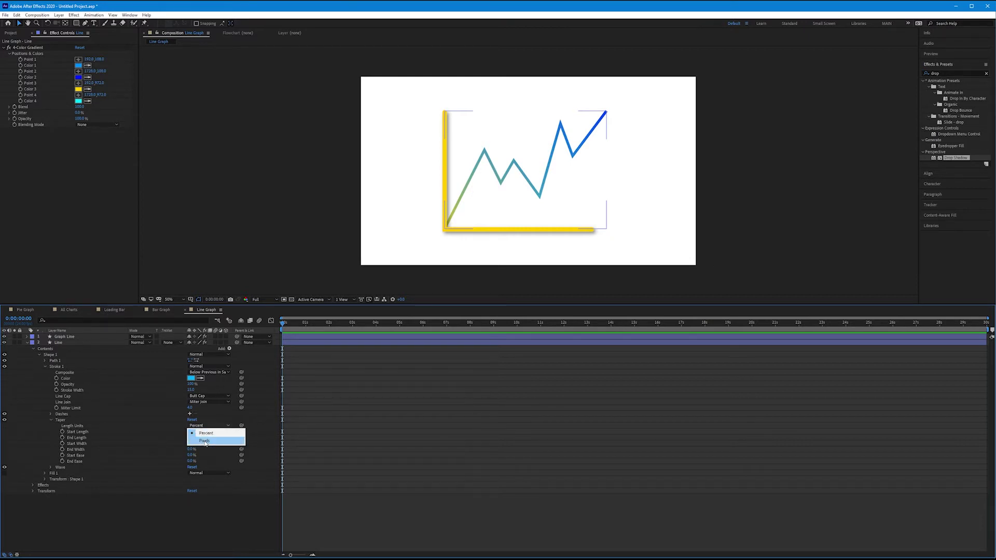
pyautogui.click(203, 434)
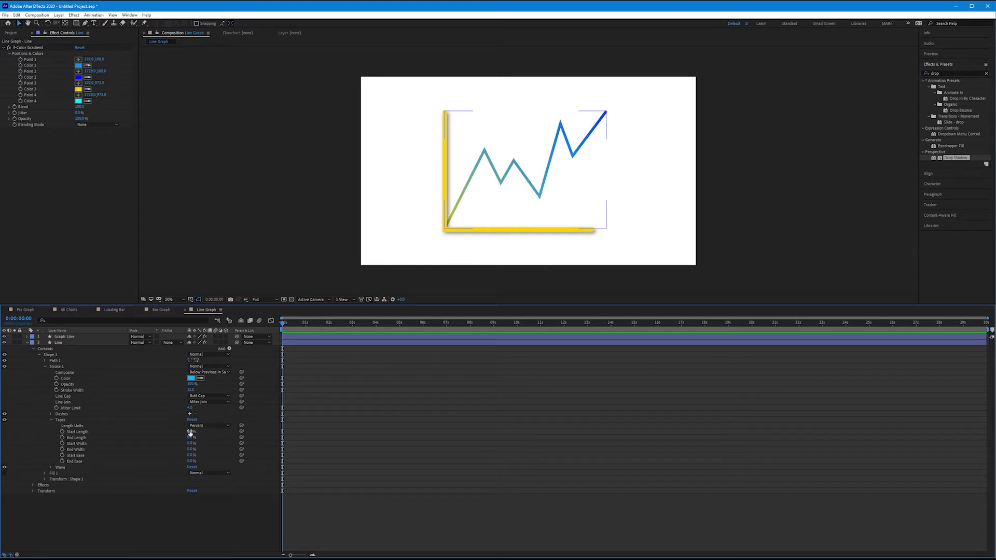
pyautogui.moveTo(190, 433); pyautogui.dragTo(218, 472)
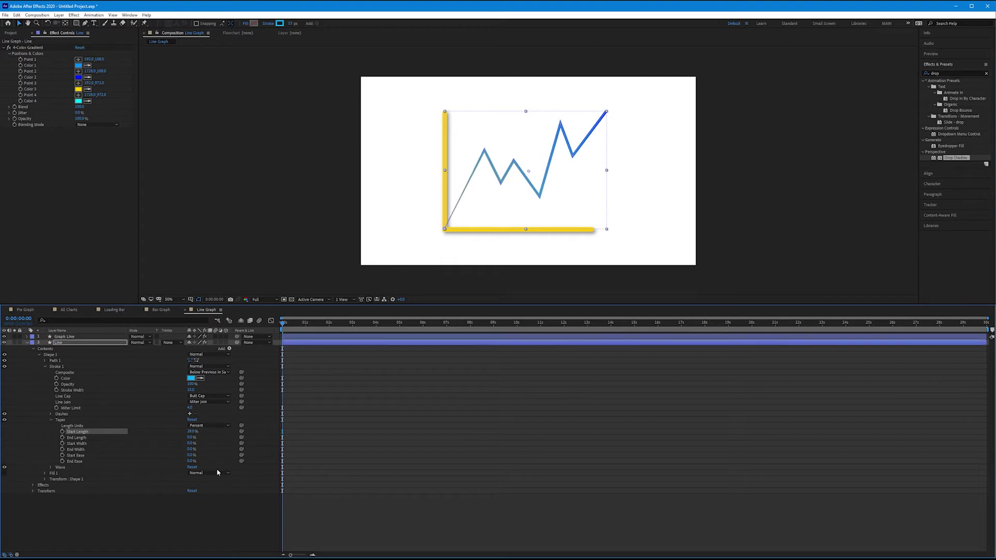
pyautogui.moveTo(189, 438); pyautogui.dragTo(198, 437)
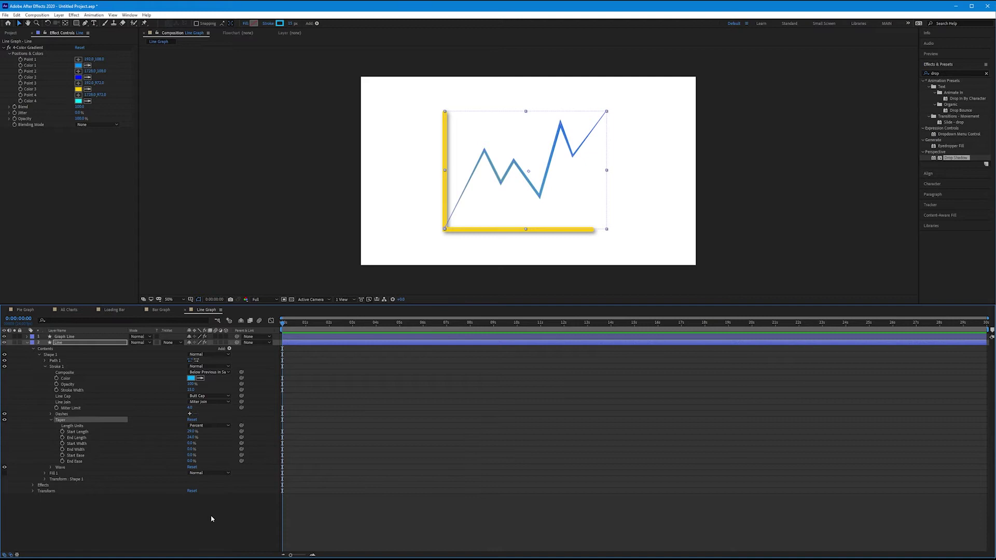
pyautogui.click(395, 351)
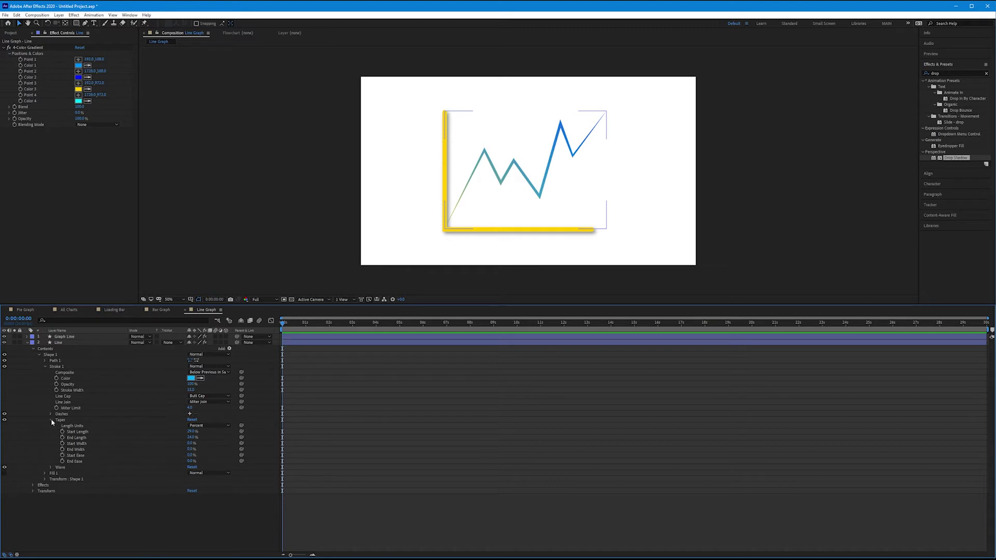
pyautogui.click(52, 420)
pyautogui.click(45, 367)
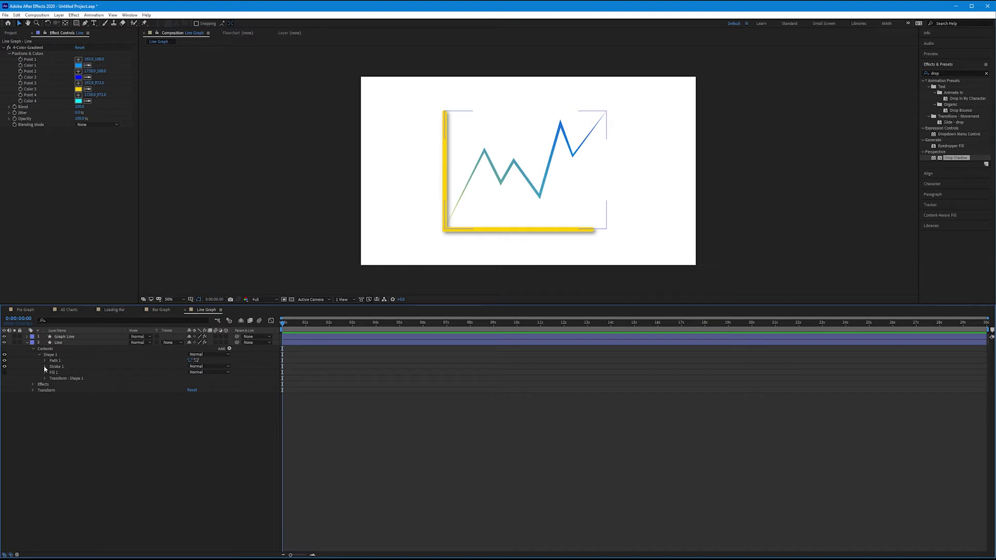
# Apply the Generate > Stroke effect to the Line layer
pyautogui.click(405, 211)
pyautogui.click(451, 213)
pyautogui.click(616, 145)
pyautogui.click(985, 73)
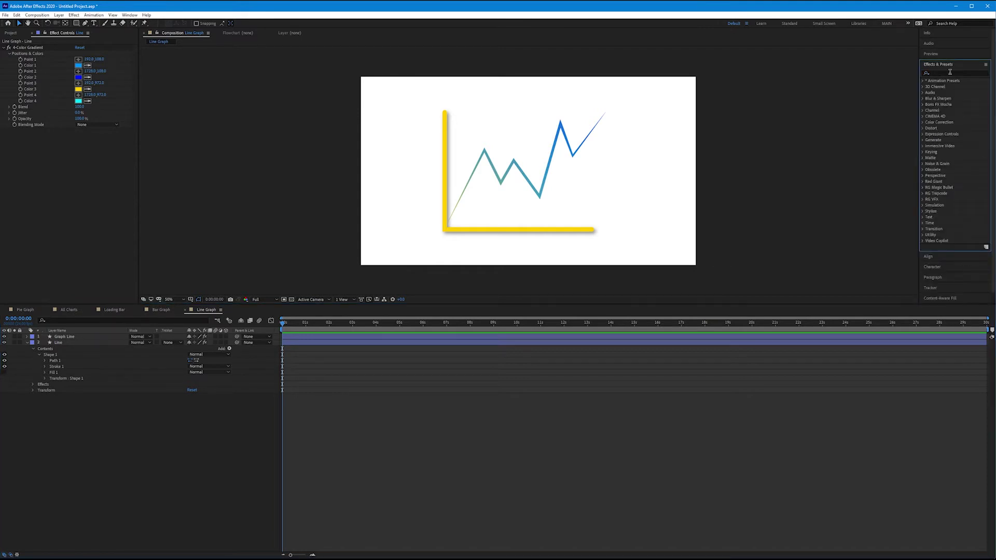
pyautogui.click(923, 140)
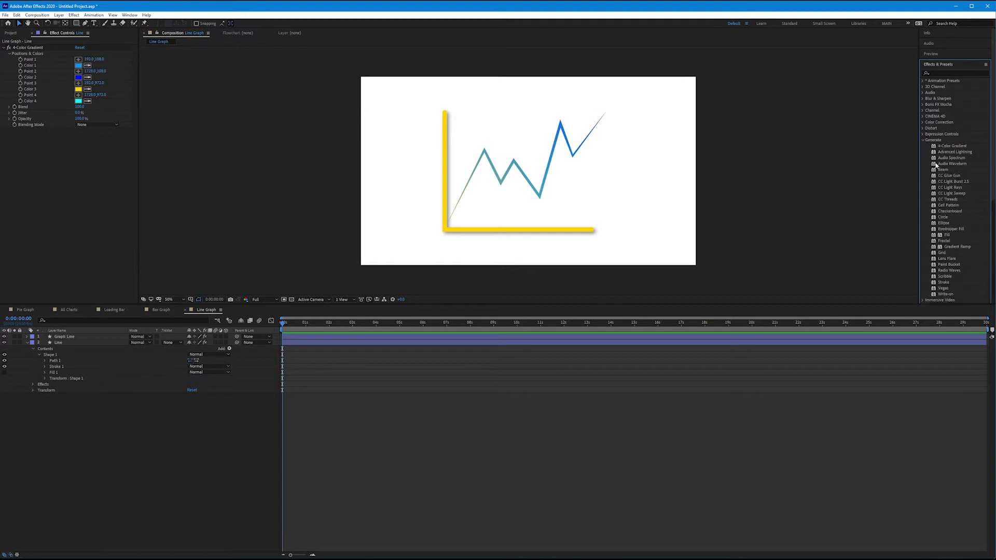
pyautogui.click(943, 283)
pyautogui.click(58, 343)
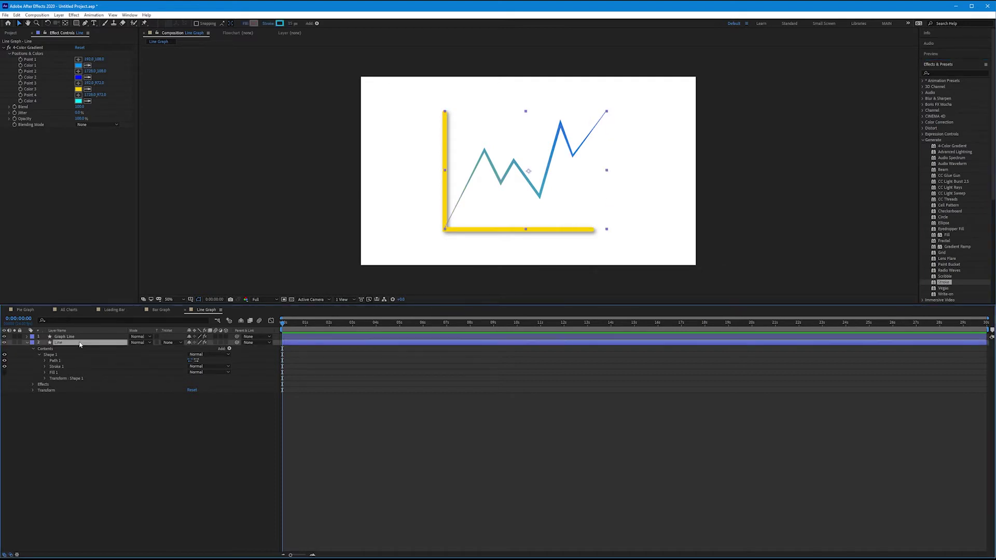
pyautogui.doubleClick(944, 282)
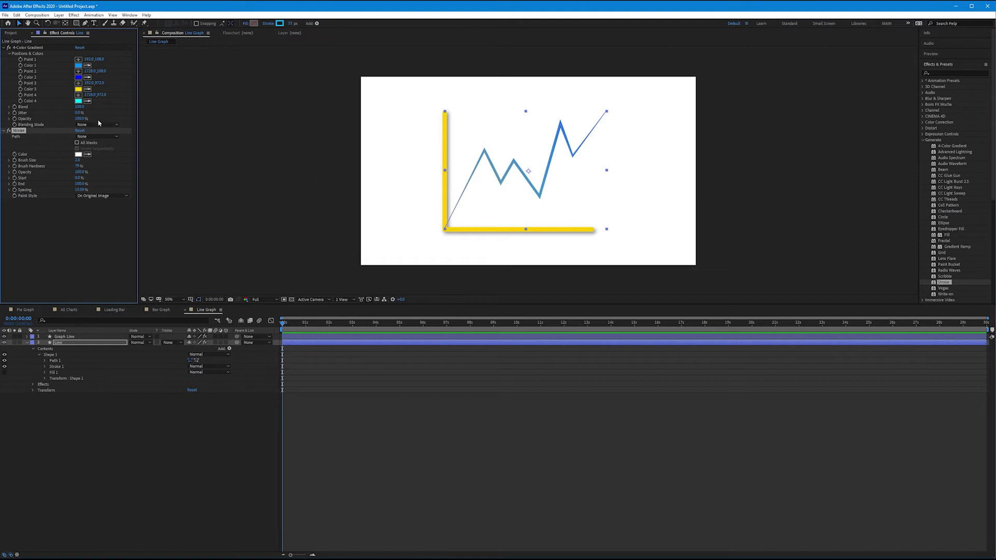
pyautogui.click(85, 23)
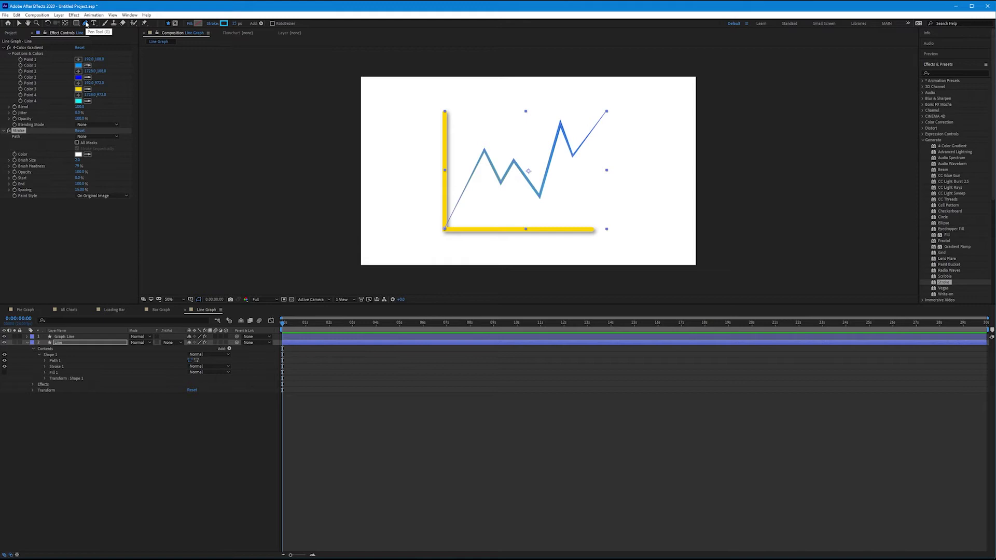
# Turn on Tool Creates Mask and place mask points along the zigzag from the lower-left corner
pyautogui.click(175, 24)
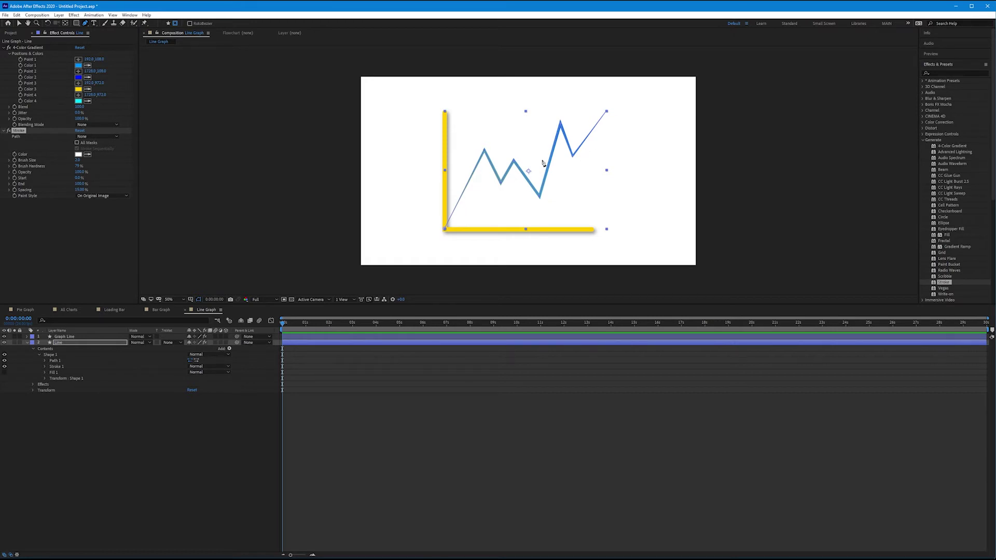
pyautogui.click(441, 235)
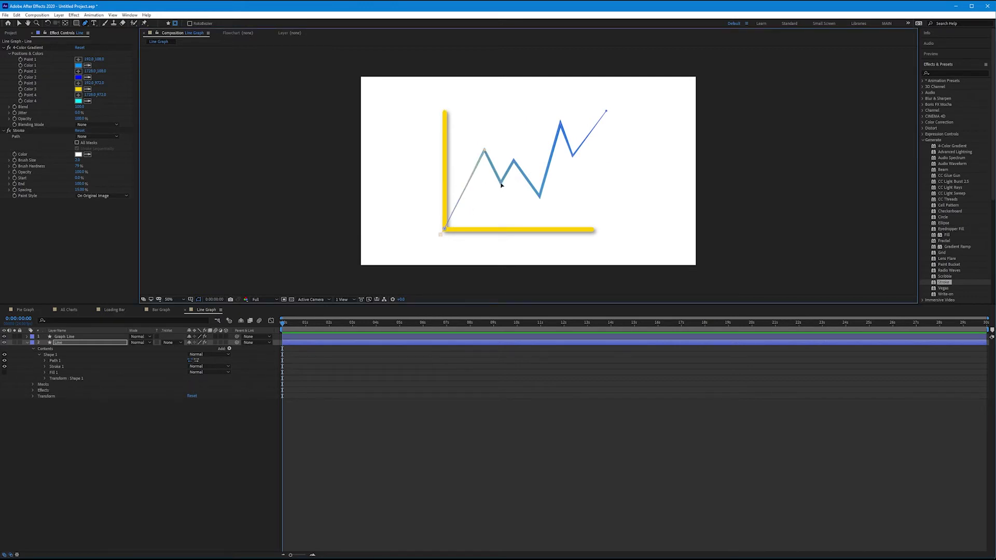
pyautogui.click(501, 187)
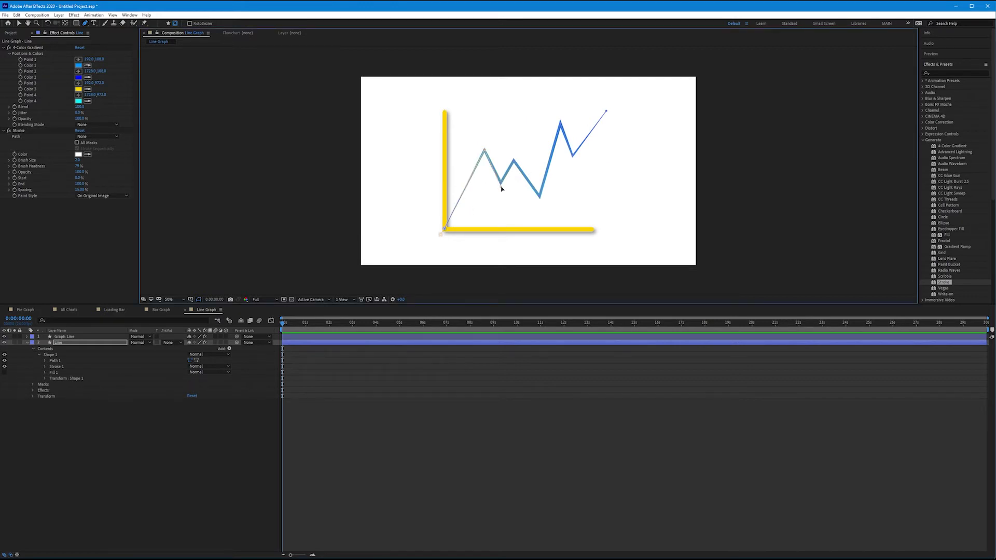
pyautogui.click(513, 156)
pyautogui.click(539, 199)
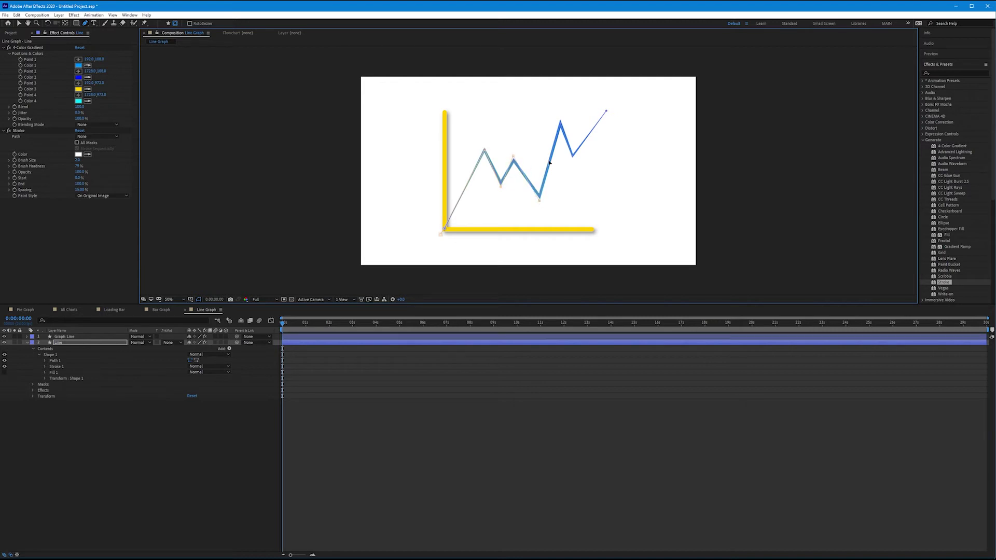
pyautogui.click(561, 125)
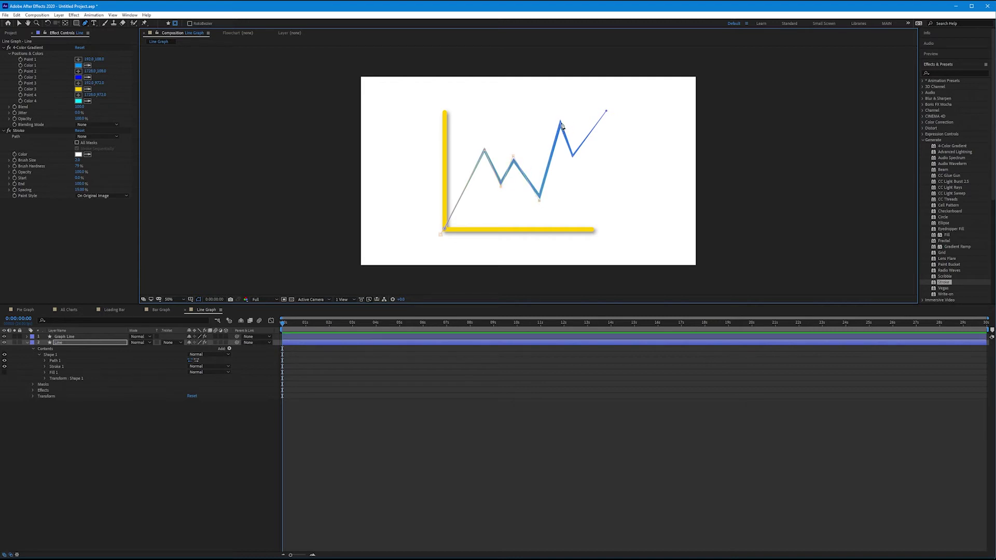
pyautogui.click(573, 157)
# Nudge three mask vertices so the mask follows the line's peaks and valleys
pyautogui.moveTo(539, 199); pyautogui.dragTo(539, 197)
pyautogui.moveTo(513, 157); pyautogui.dragTo(501, 183)
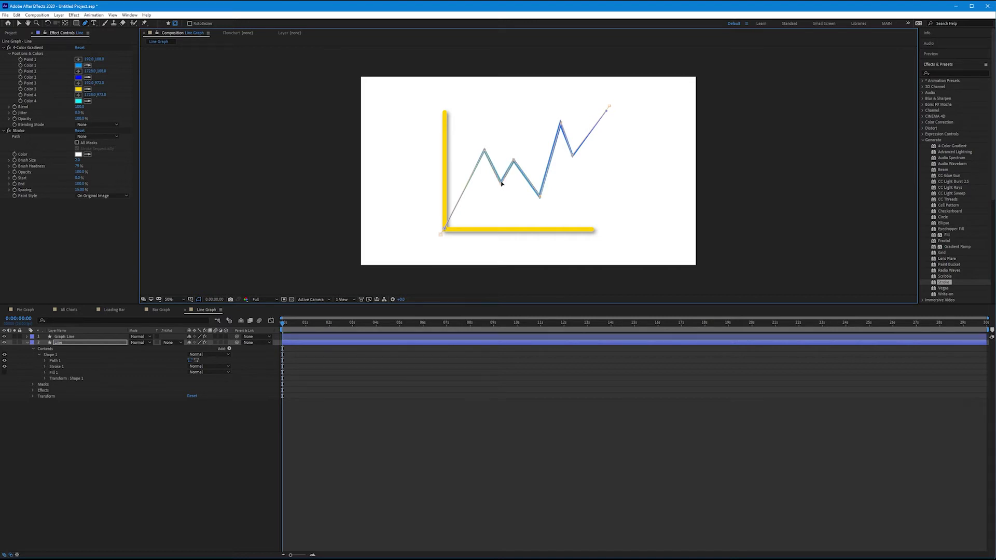
pyautogui.moveTo(560, 123); pyautogui.dragTo(560, 124)
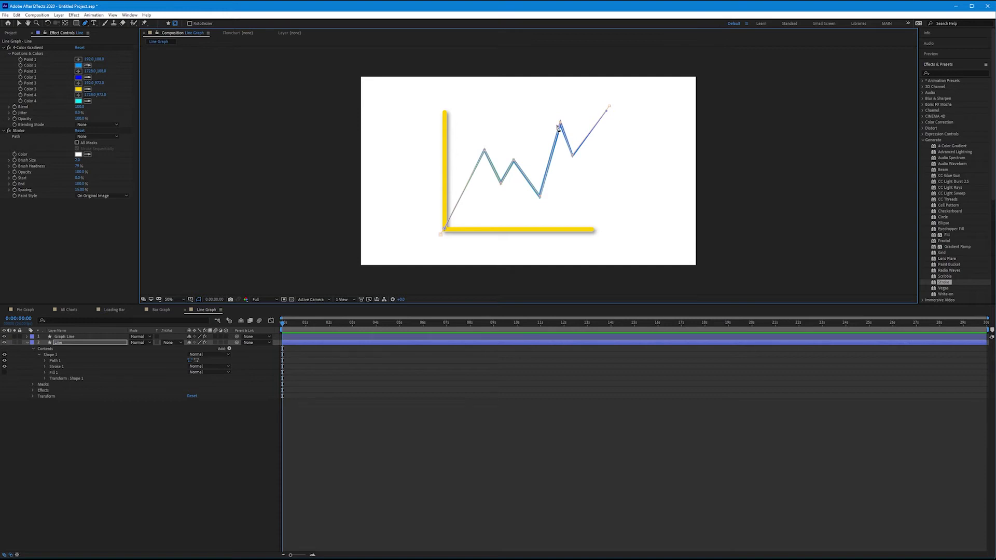
pyautogui.click(21, 131)
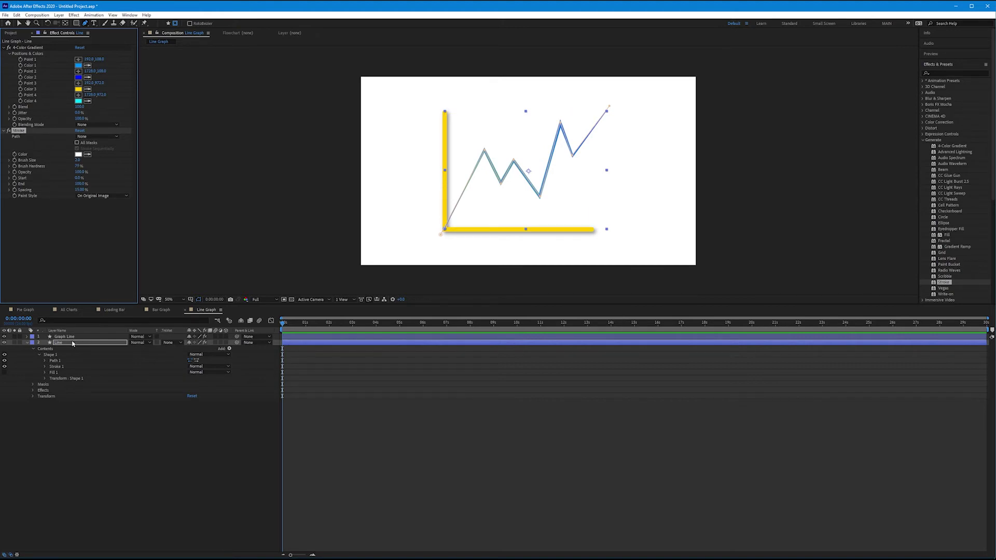
# Set the Stroke effect's Path to Mask 1 and Paint Style to Reveal Original Image
pyautogui.click(32, 385)
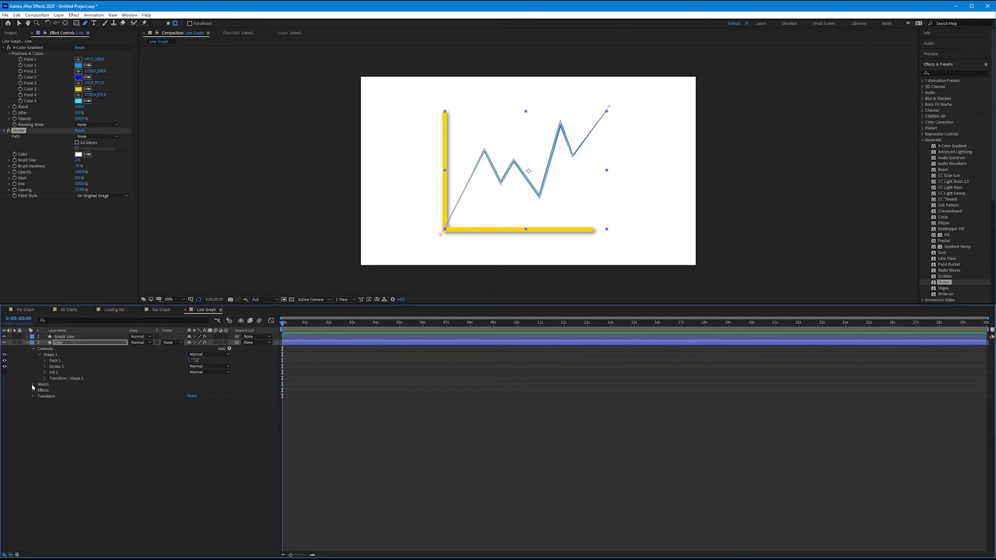
pyautogui.click(56, 390)
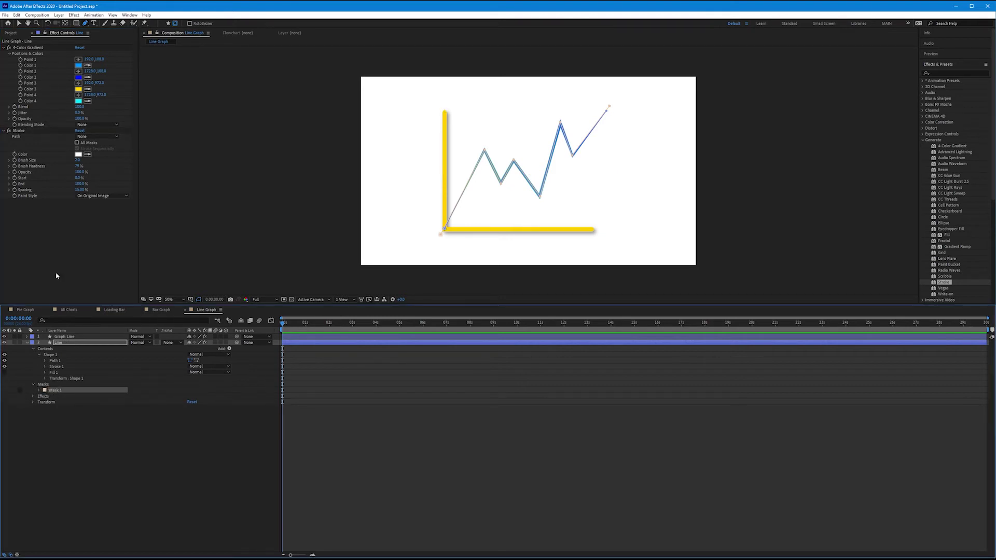
pyautogui.click(24, 132)
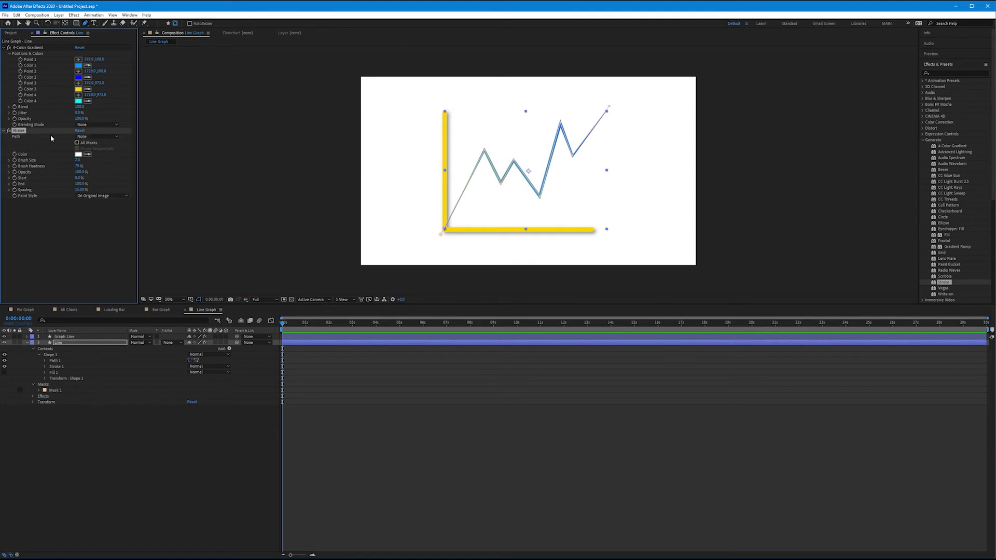
pyautogui.click(82, 136)
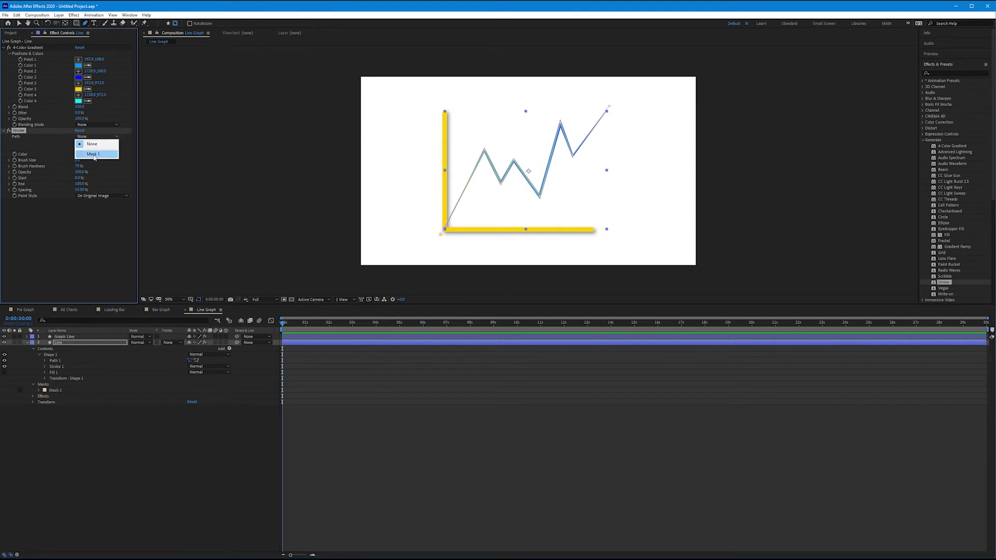
pyautogui.click(94, 155)
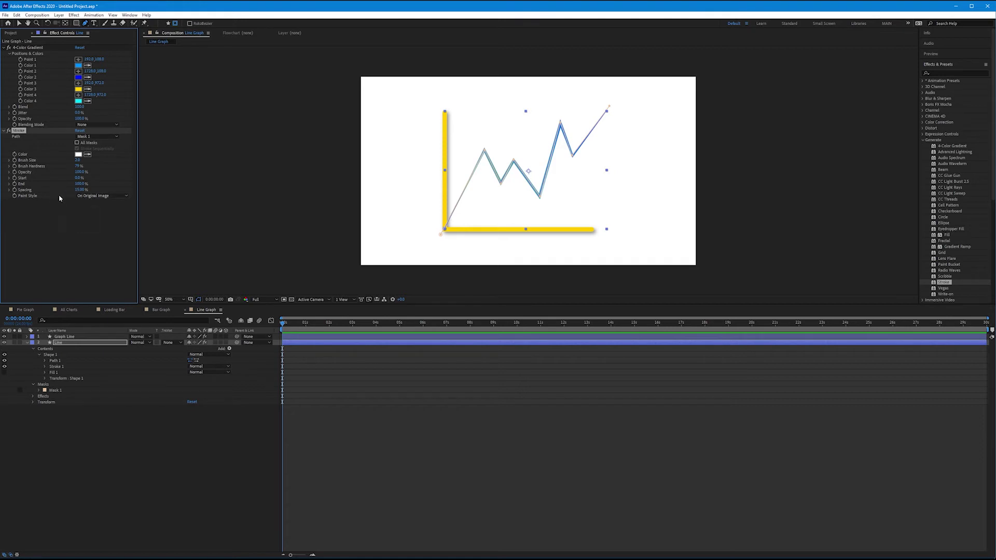
pyautogui.click(123, 196)
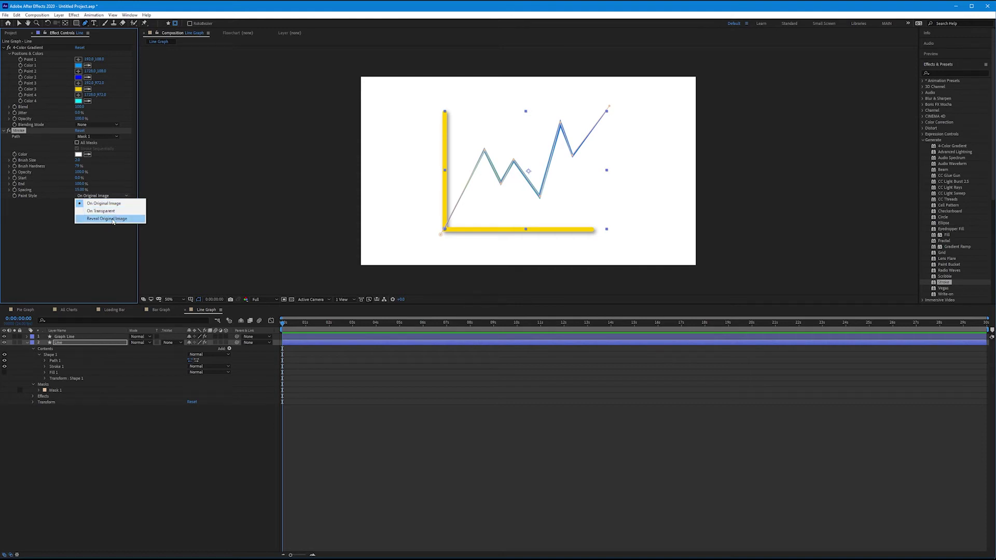
pyautogui.click(113, 219)
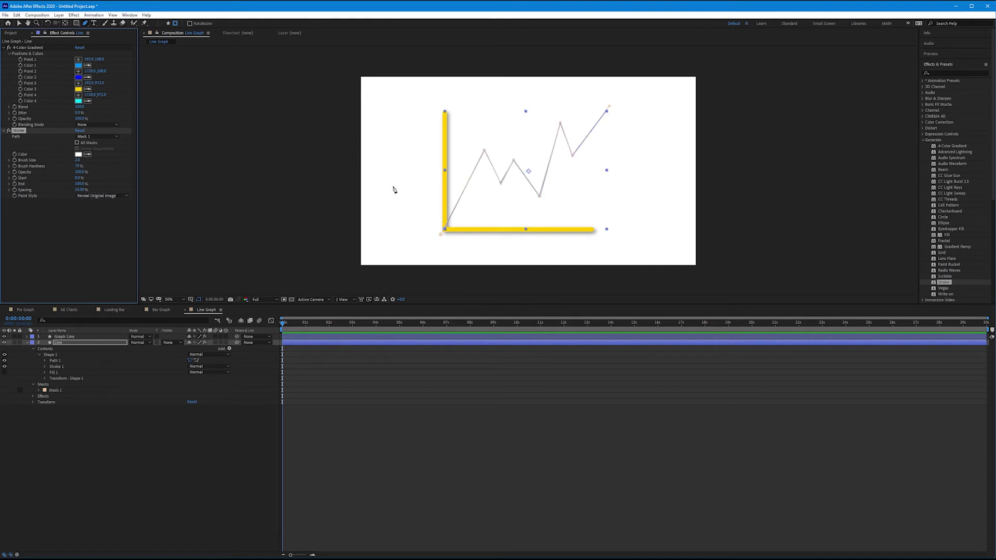
# Zoom to 100% and raise the Stroke Brush Size from 2.0 to about 8.0
pyautogui.press('/')
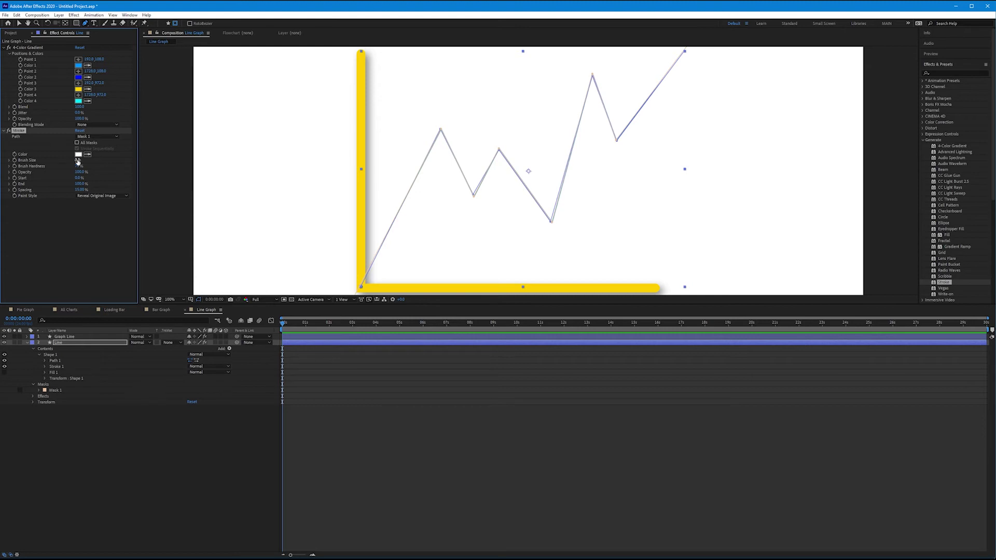
pyautogui.moveTo(77, 161); pyautogui.dragTo(134, 161)
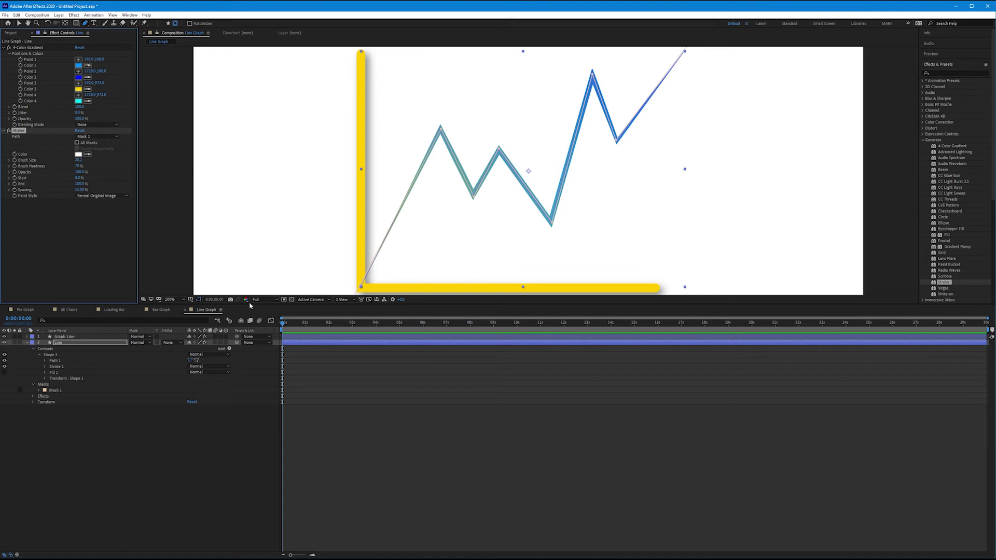
# Fit the viewer, then keyframe Stroke End from 0% at the start to 100% at 0:00:02:11
pyautogui.click(171, 299)
pyautogui.click(177, 311)
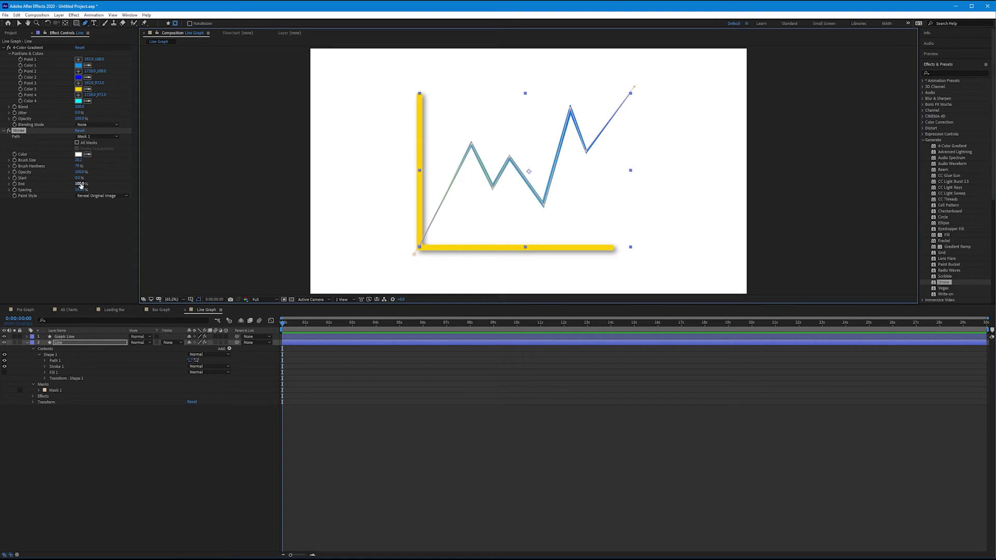
pyautogui.moveTo(79, 183); pyautogui.dragTo(54, 190)
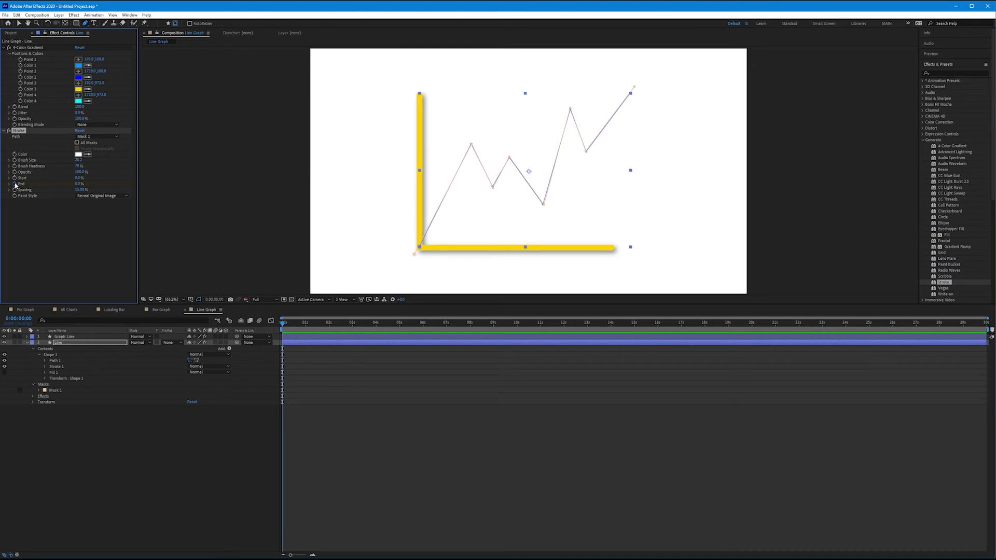
pyautogui.click(16, 186)
pyautogui.moveTo(284, 326); pyautogui.dragTo(340, 326)
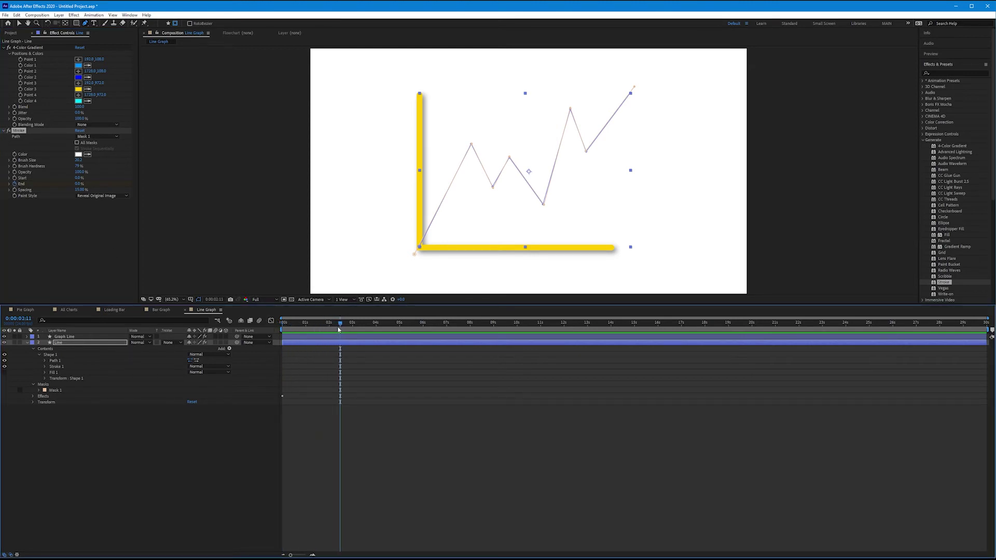
pyautogui.moveTo(79, 184); pyautogui.dragTo(119, 179)
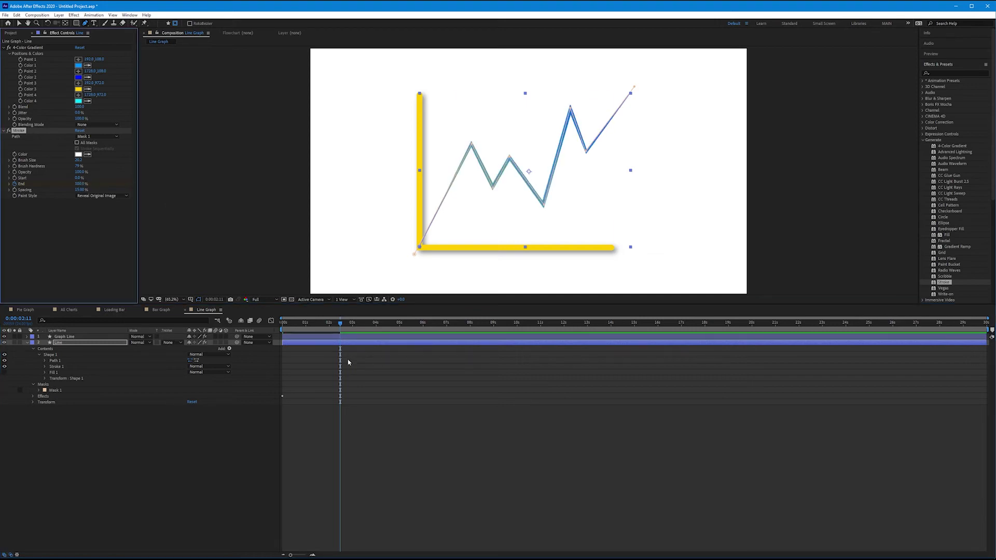
# Ease the Stroke End speed into its final keyframe in the Graph Editor (about 78% influence)
pyautogui.press('u')
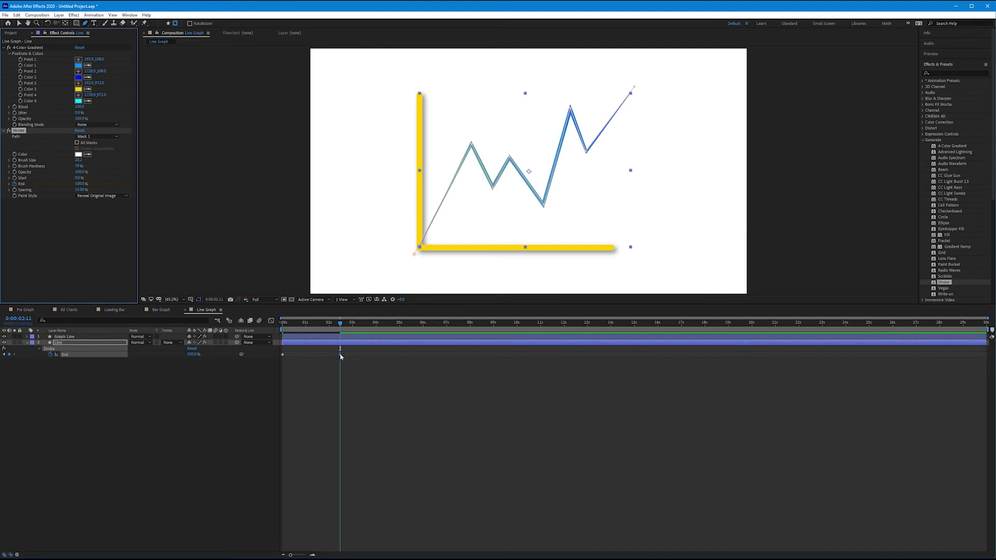
pyautogui.click(341, 357)
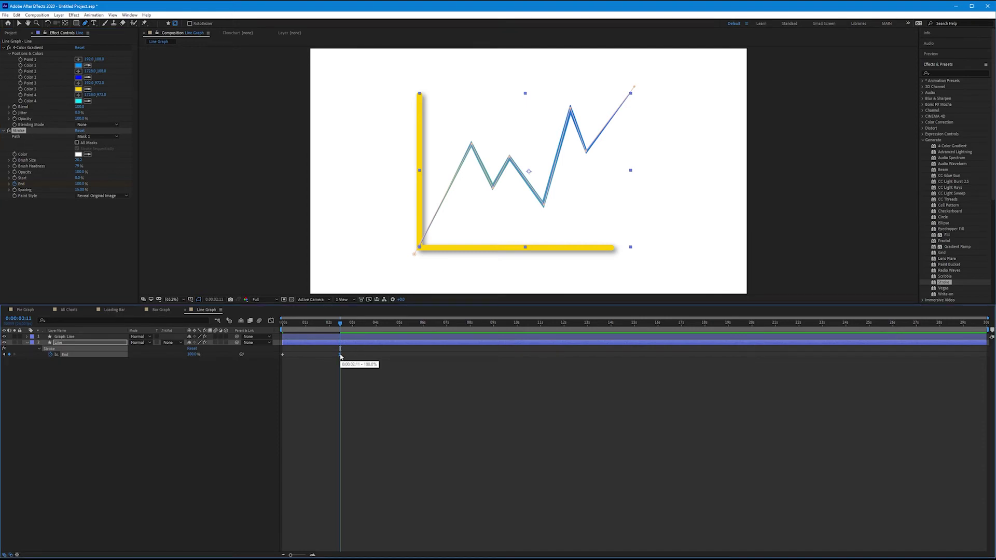
pyautogui.click(271, 321)
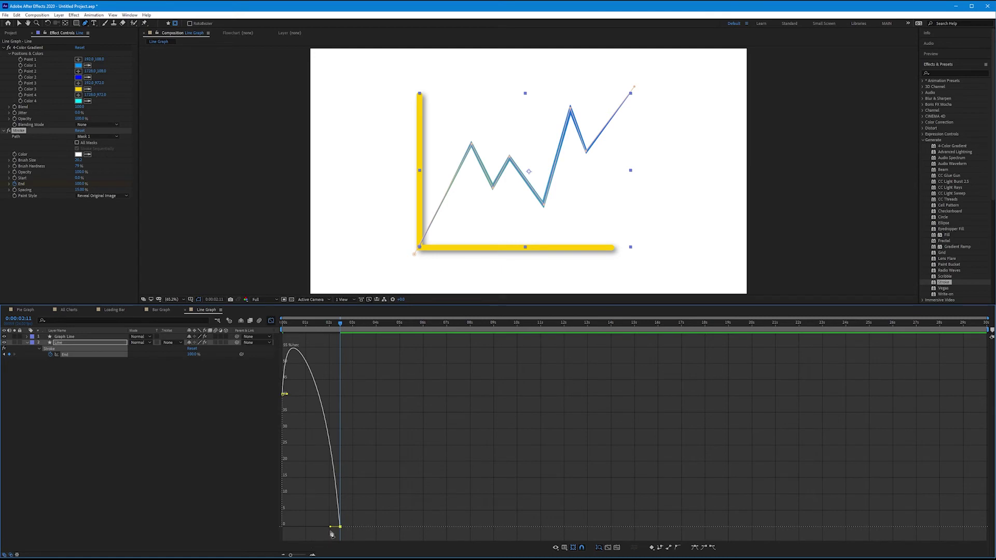
pyautogui.moveTo(330, 528); pyautogui.dragTo(318, 529)
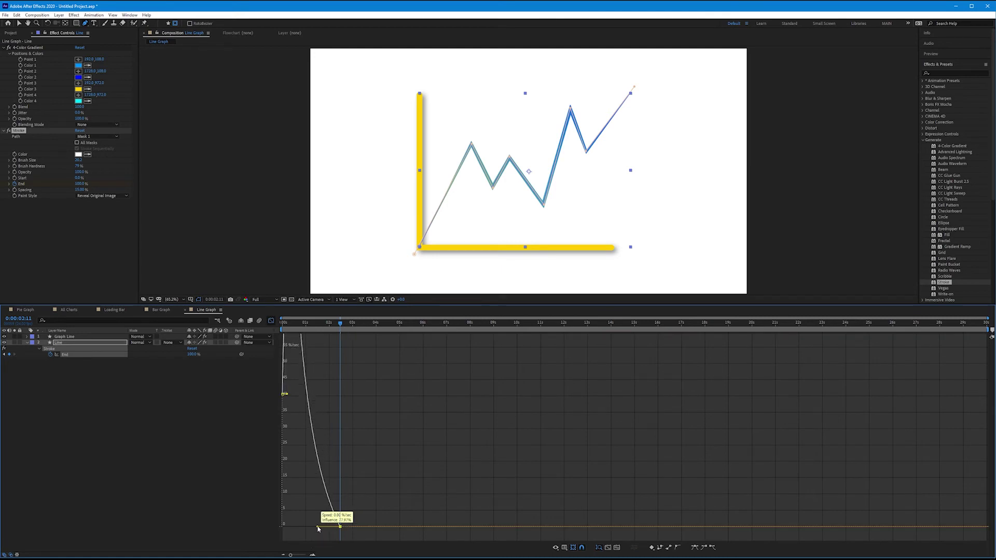
pyautogui.click(271, 321)
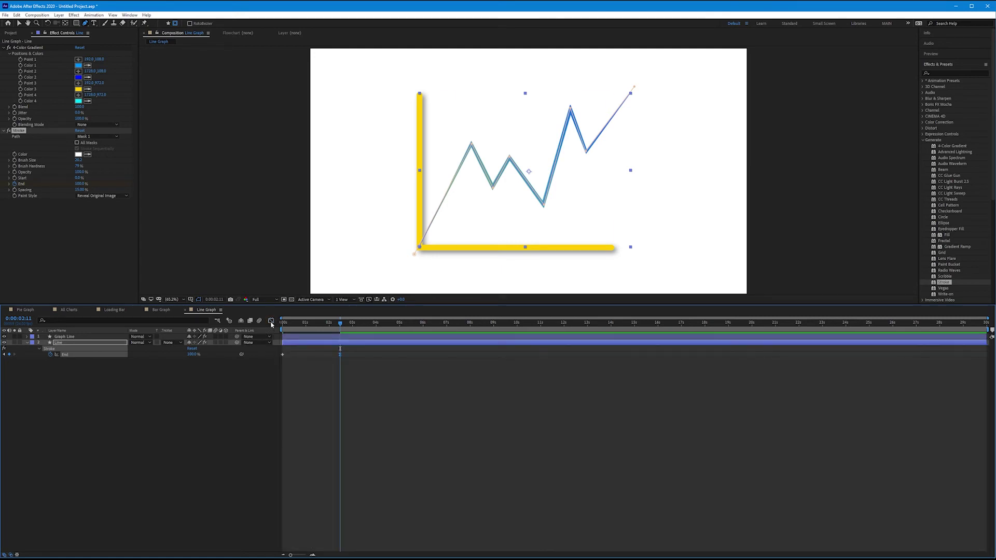
# End the work area at 3 seconds and preview the draw-on animation
pyautogui.click(362, 326)
pyautogui.press('n')
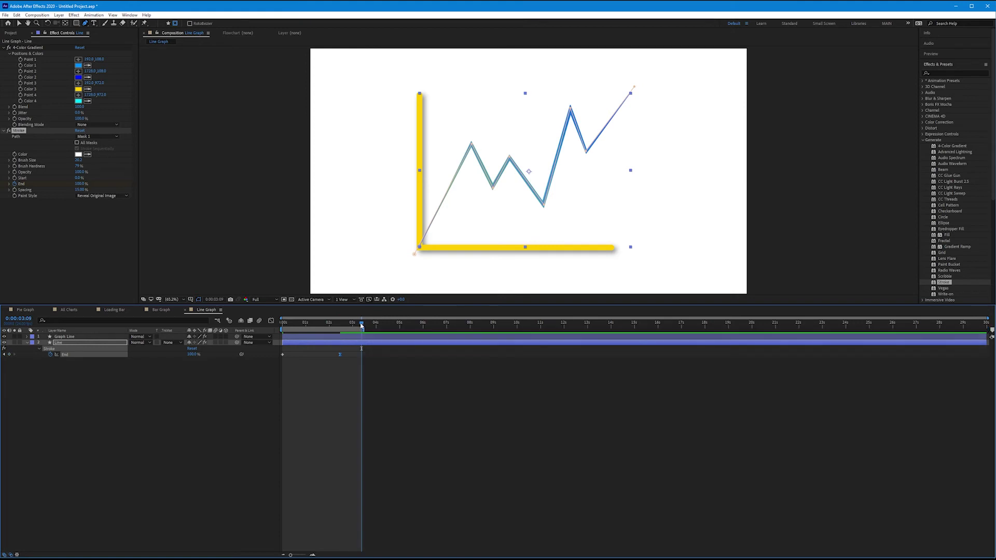
pyautogui.press('space')
pyautogui.press('space')
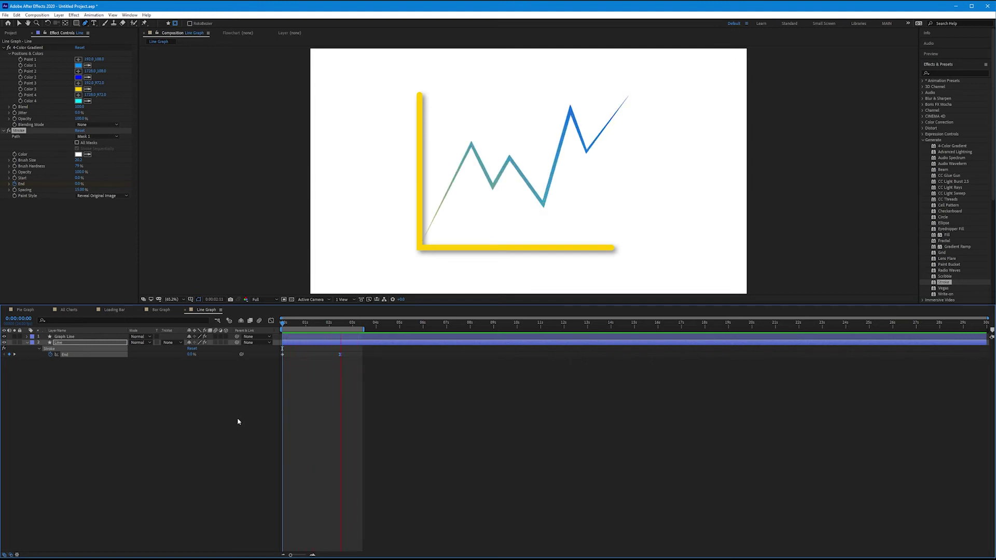
pyautogui.click(340, 354)
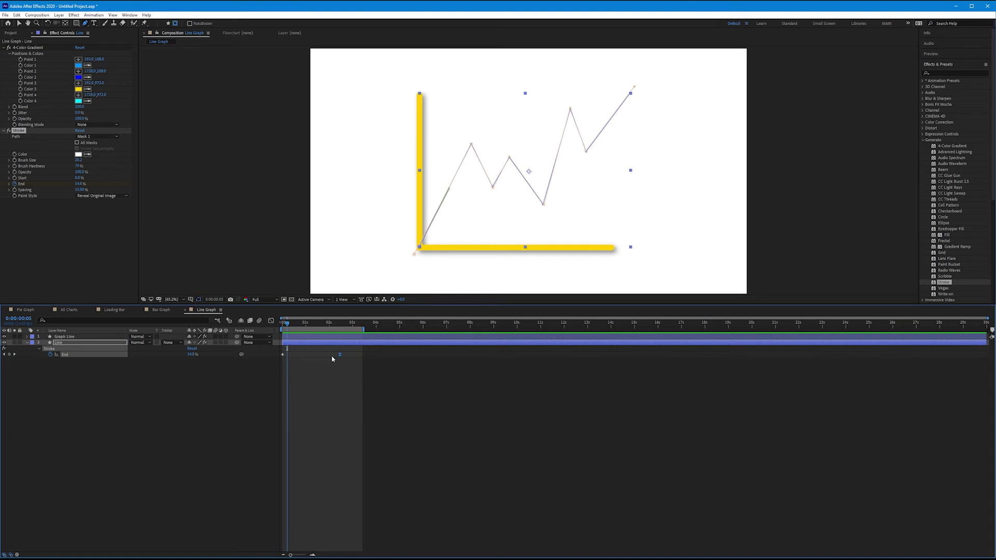
pyautogui.press('space')
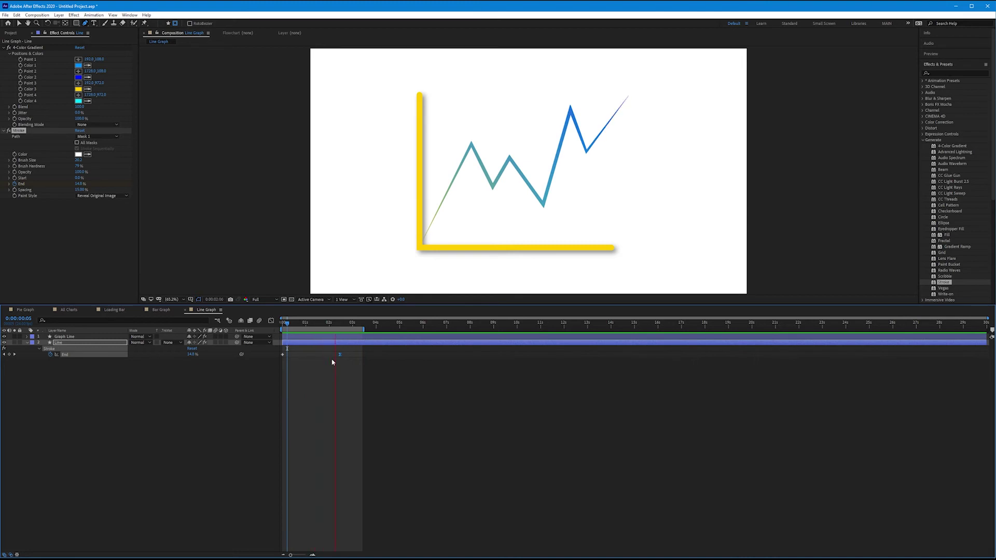
pyautogui.press('space')
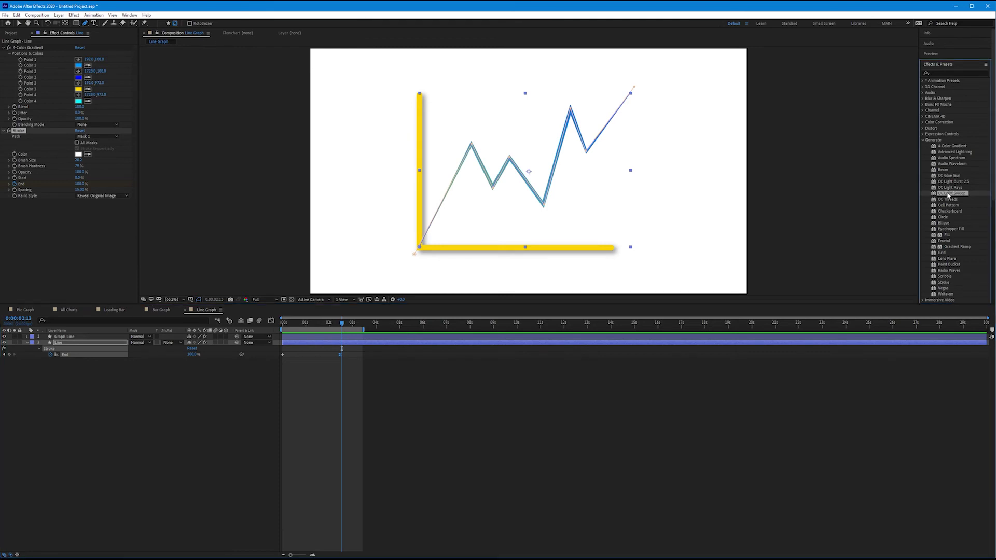
# Apply CC Light Sweep to the Line layer and place its centre at the left
pyautogui.doubleClick(947, 193)
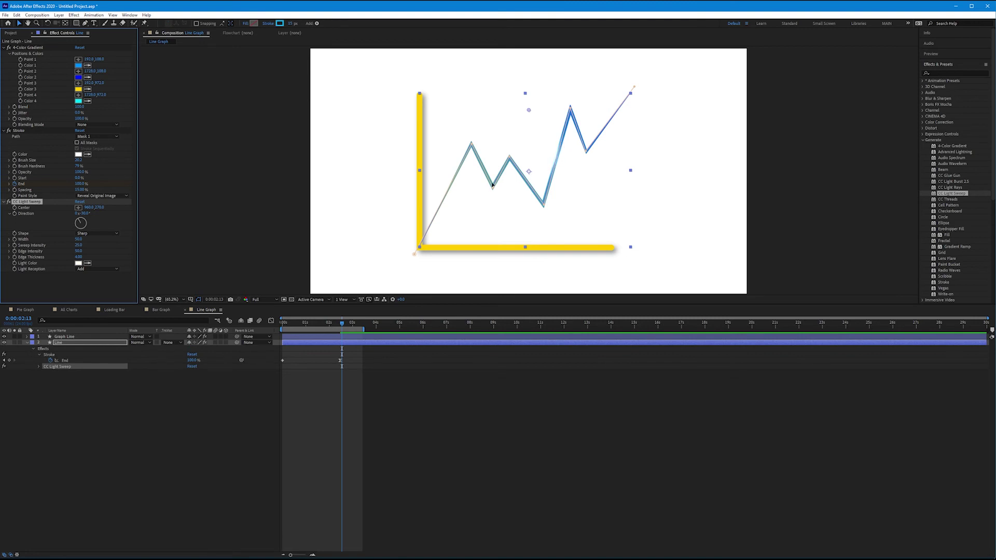
pyautogui.moveTo(85, 207)
pyautogui.mouseDown()
pyautogui.moveTo(26, 207)
pyautogui.moveTo(147, 198)
pyautogui.moveTo(45, 198)
pyautogui.mouseUp()
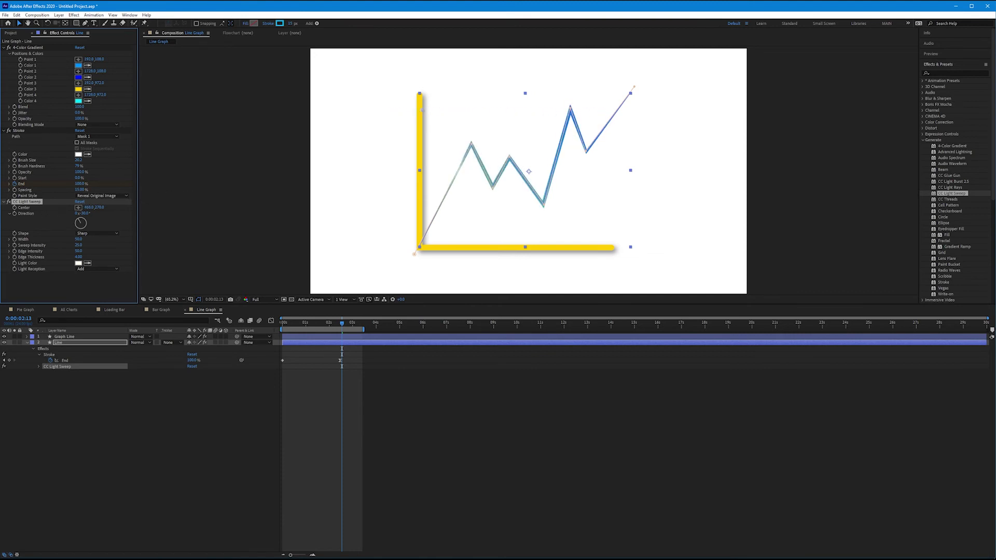
pyautogui.moveTo(409, 110); pyautogui.dragTo(403, 178)
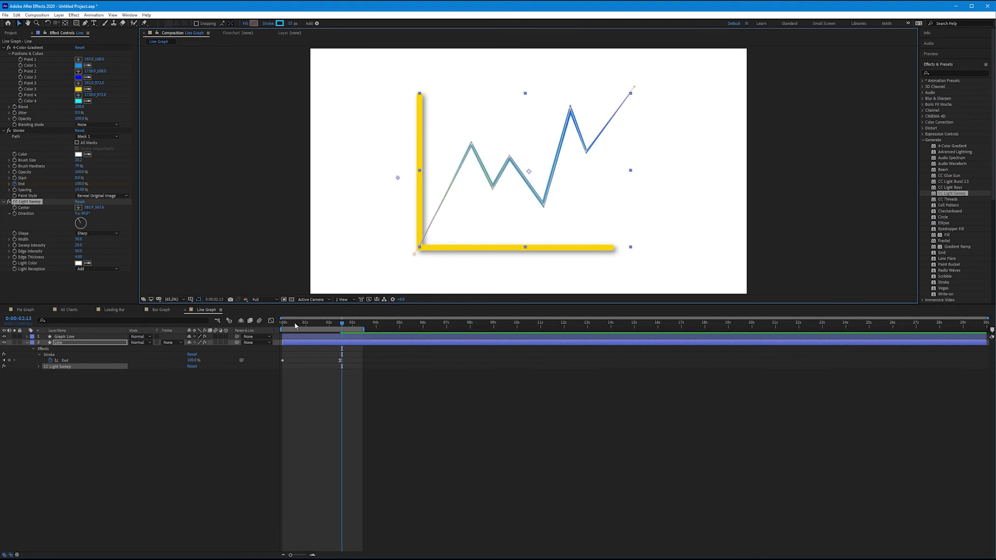
# Keyframe the light sweep Center travelling from the left to the line's right end
pyautogui.moveTo(295, 325)
pyautogui.mouseDown()
pyautogui.moveTo(282, 326)
pyautogui.moveTo(304, 327)
pyautogui.mouseUp()
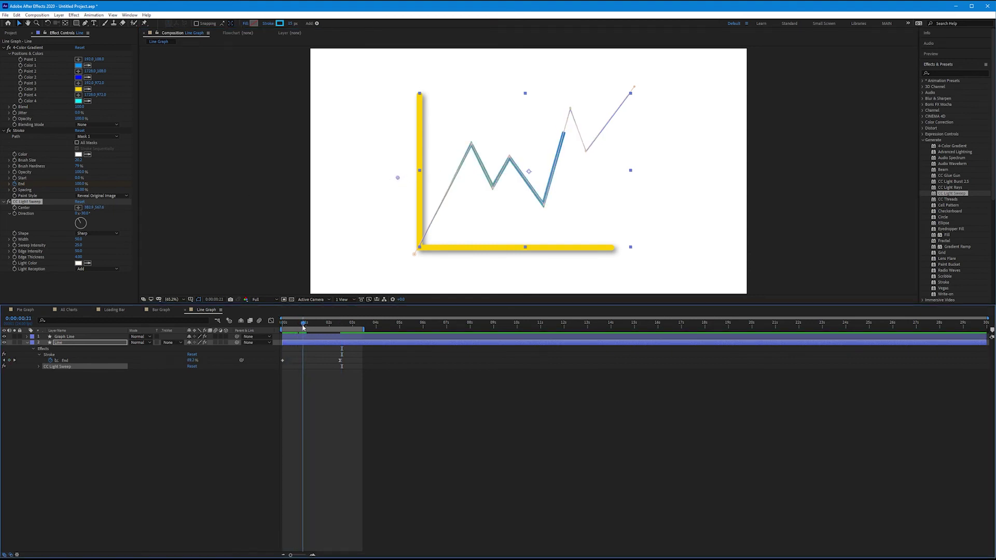
pyautogui.click(16, 209)
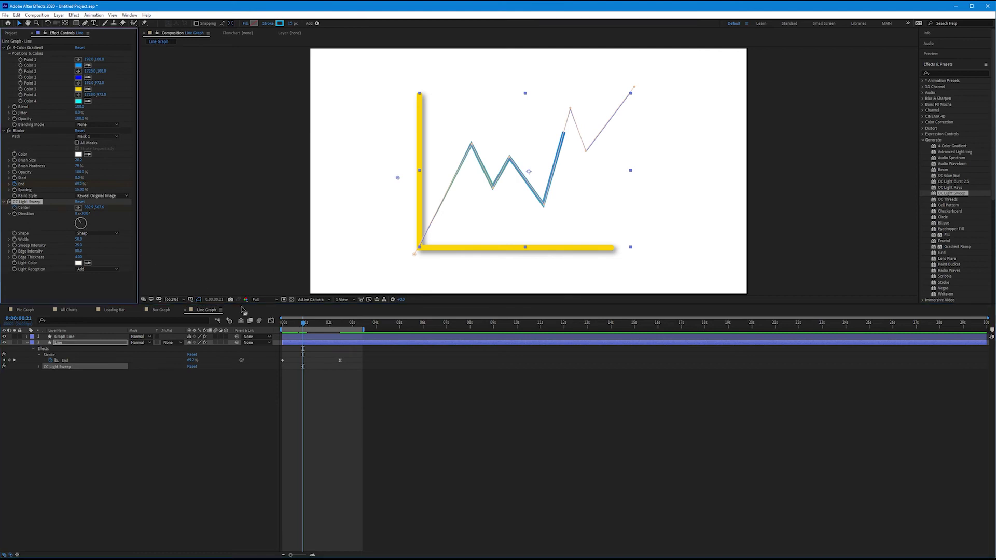
pyautogui.moveTo(331, 326); pyautogui.dragTo(348, 331)
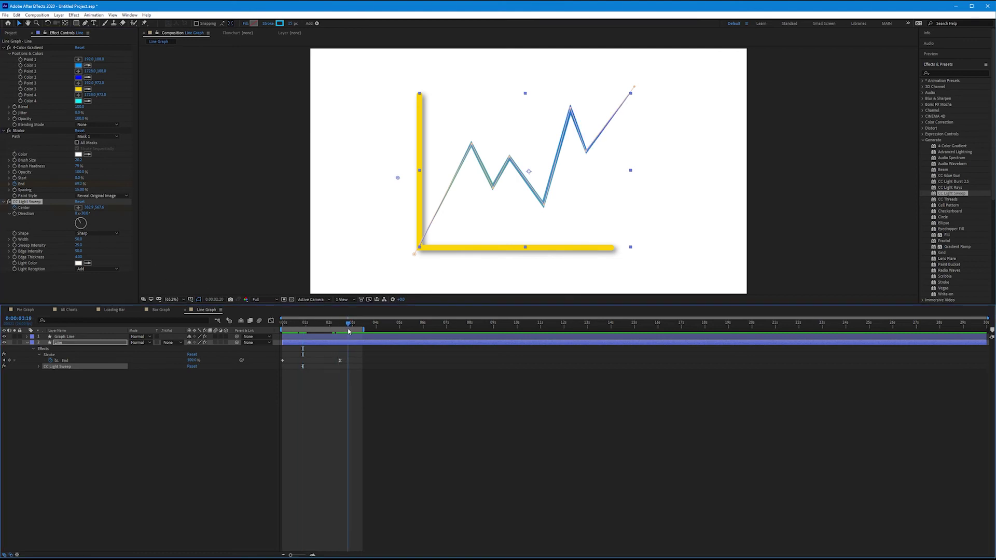
pyautogui.moveTo(88, 207); pyautogui.dragTo(441, 160)
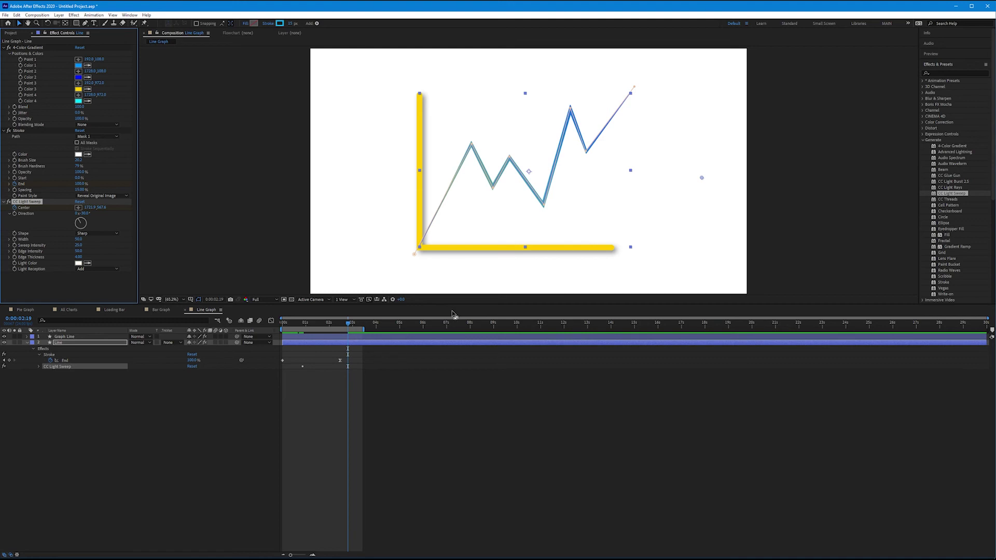
# Show only keyframed properties and preview the draw-on with the light sweep from the start
pyautogui.press('u')
pyautogui.press('u')
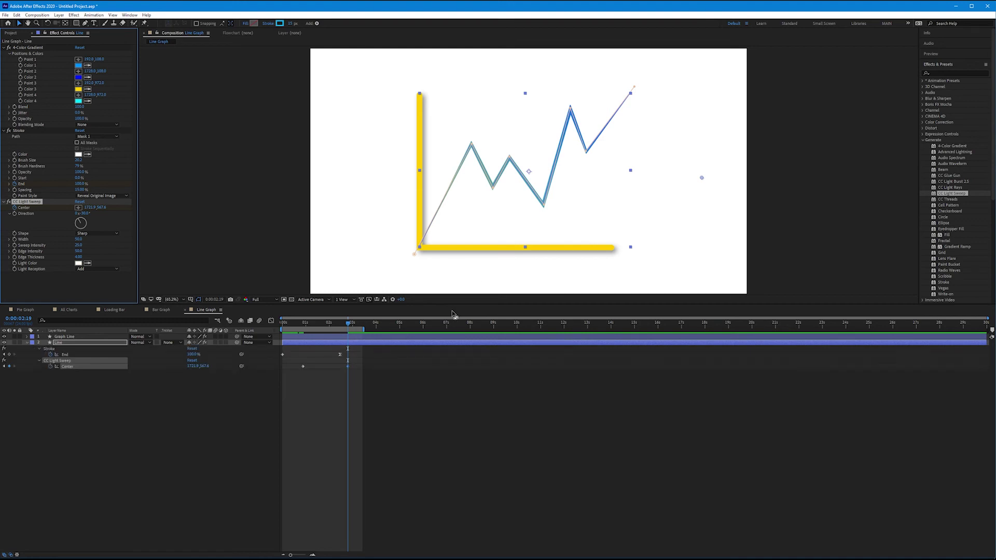
pyautogui.moveTo(348, 325)
pyautogui.mouseDown()
pyautogui.moveTo(302, 332)
pyautogui.moveTo(268, 363)
pyautogui.mouseUp()
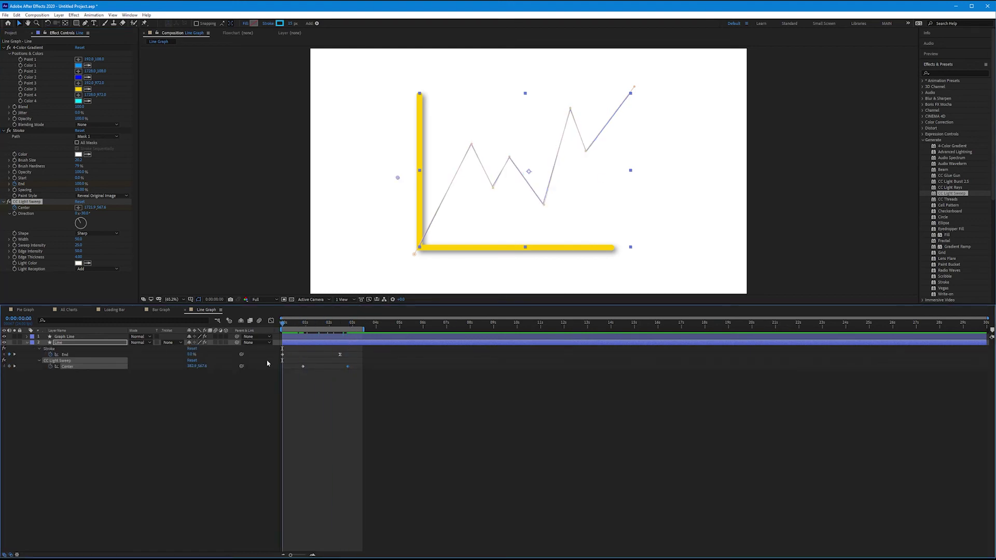
pyautogui.press('space')
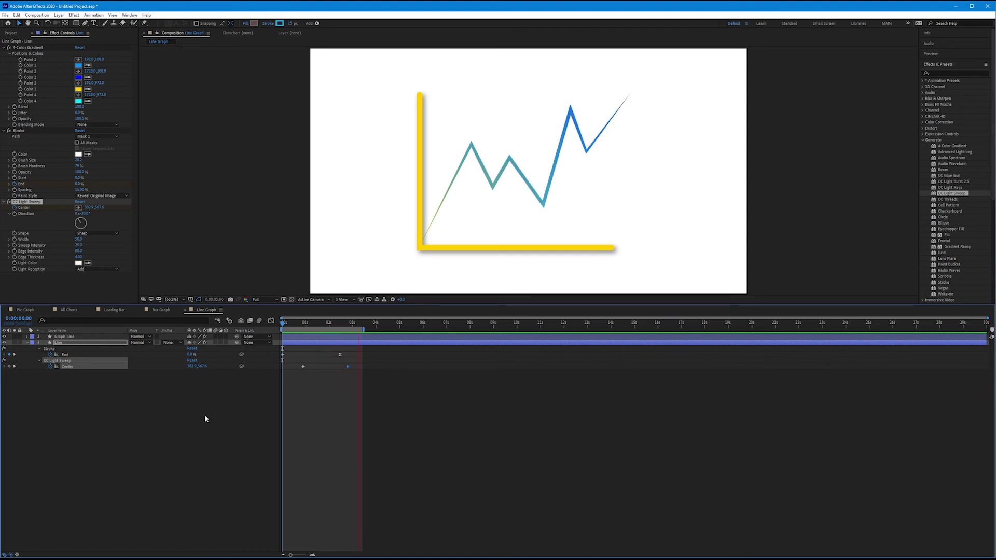
pyautogui.press('space')
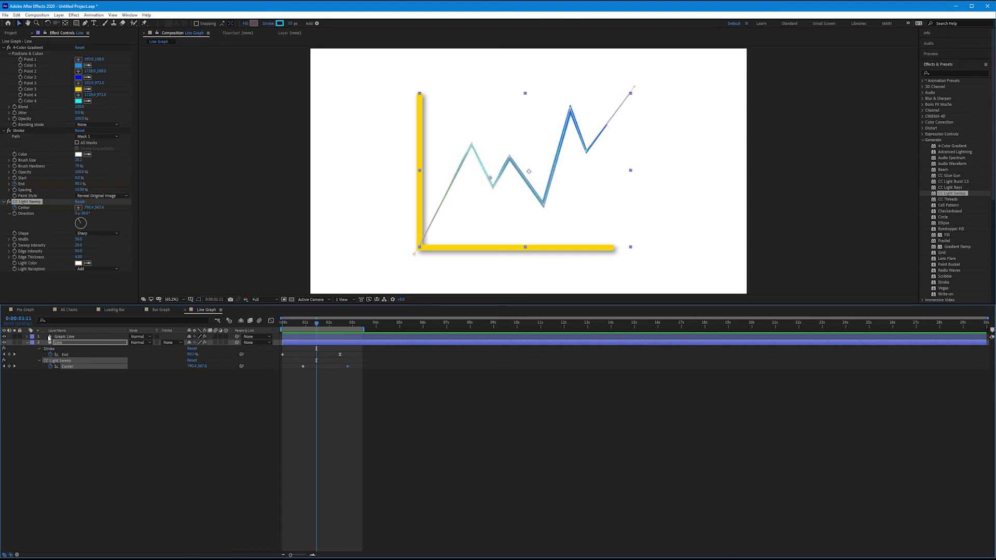
# Add the Line Graph composition as a layer in the All Charts timeline
pyautogui.click(65, 310)
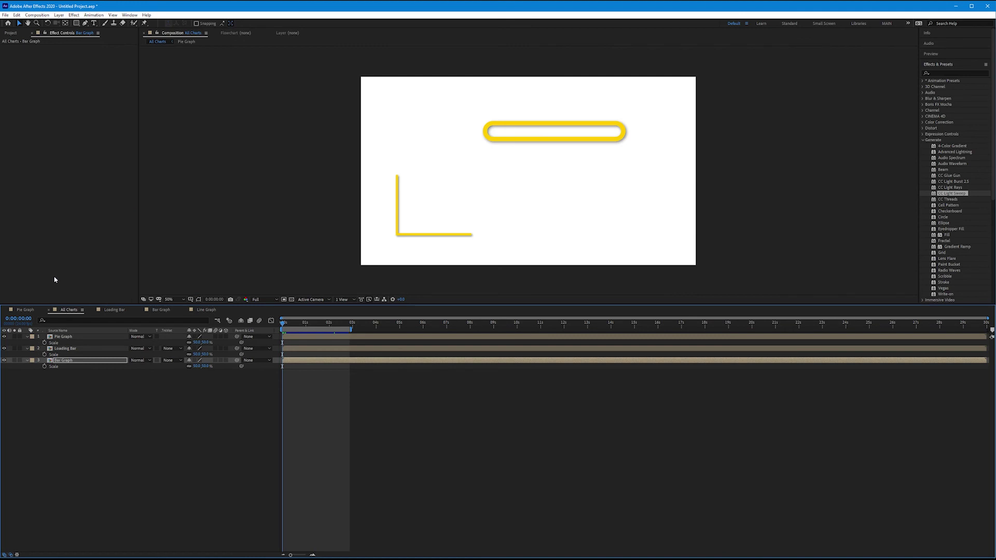
pyautogui.click(11, 33)
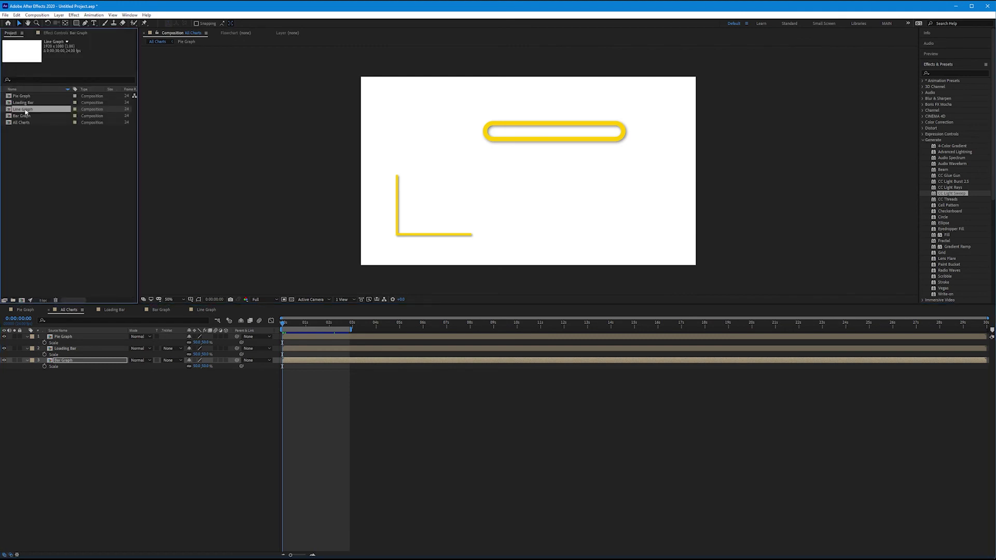
pyautogui.moveTo(25, 111); pyautogui.dragTo(65, 373)
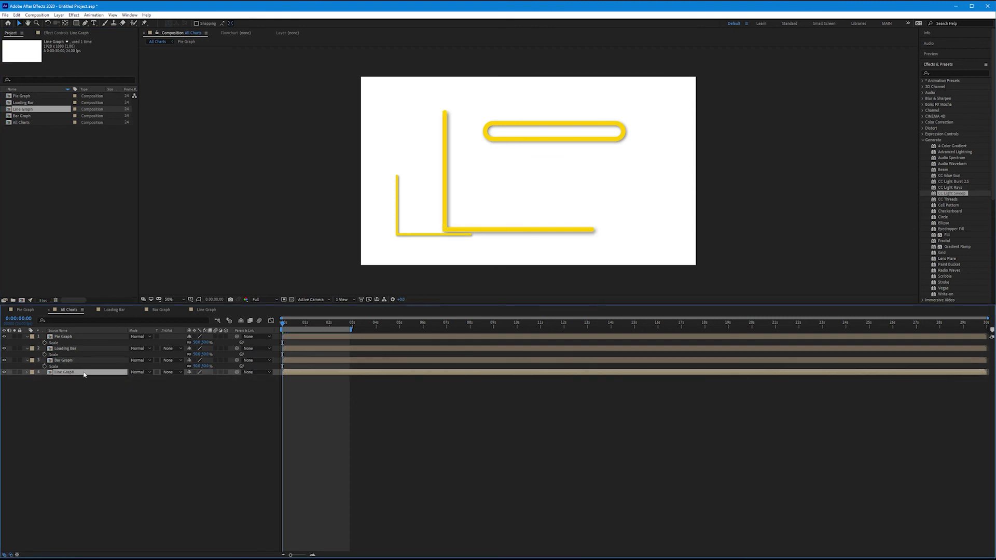
# Scale the Line Graph layer to 50%, move it to the lower right, and preview
pyautogui.press('s')
pyautogui.click(196, 378)
pyautogui.write('50')
pyautogui.press('Return')
pyautogui.moveTo(513, 201); pyautogui.dragTo(572, 236)
pyautogui.press('space')
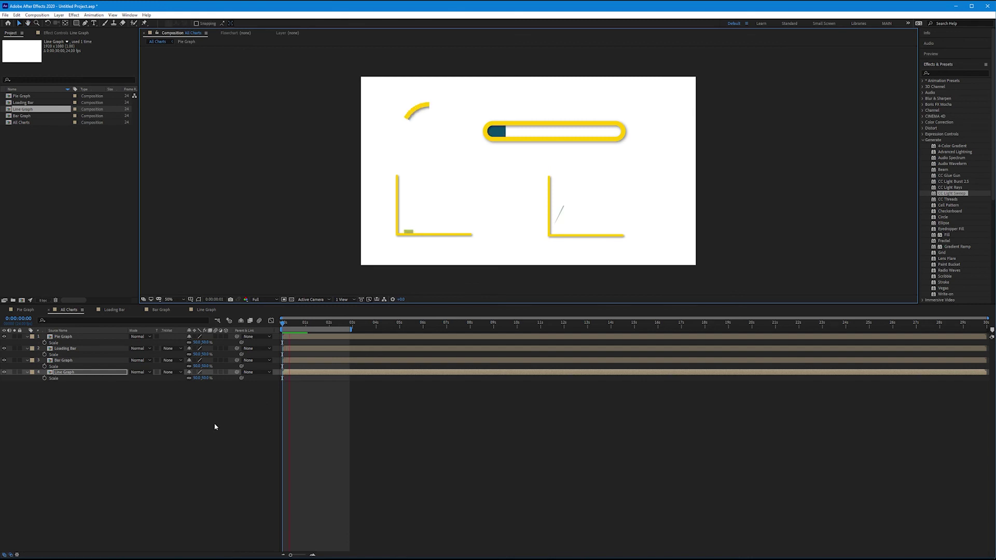